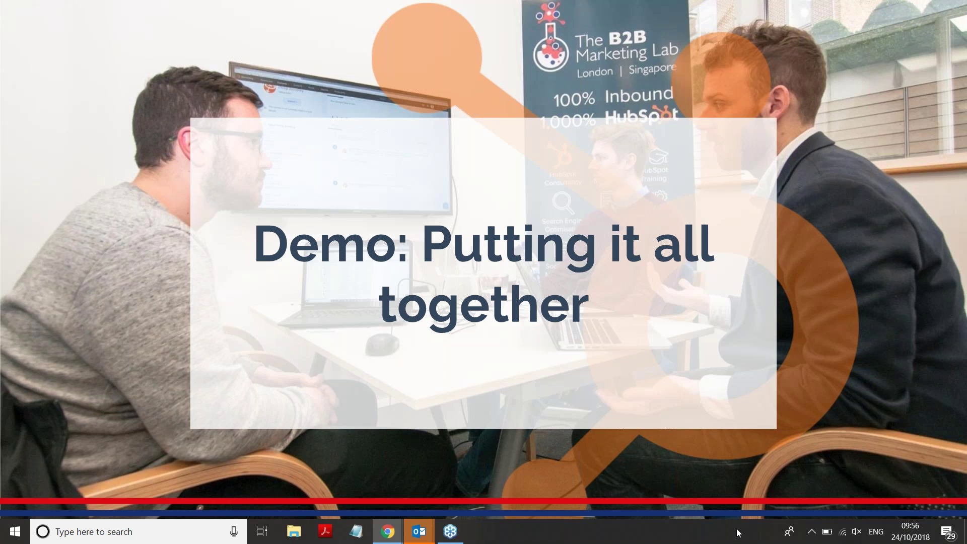
Step: Switch to the landing page editor in HubSpot and show the page's content
mouse_move(388, 532)
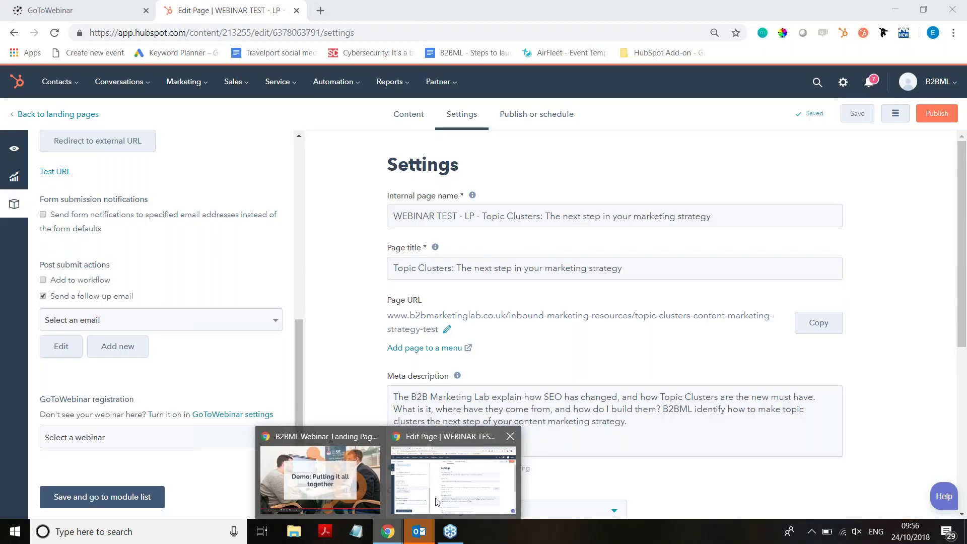
left_click(437, 502)
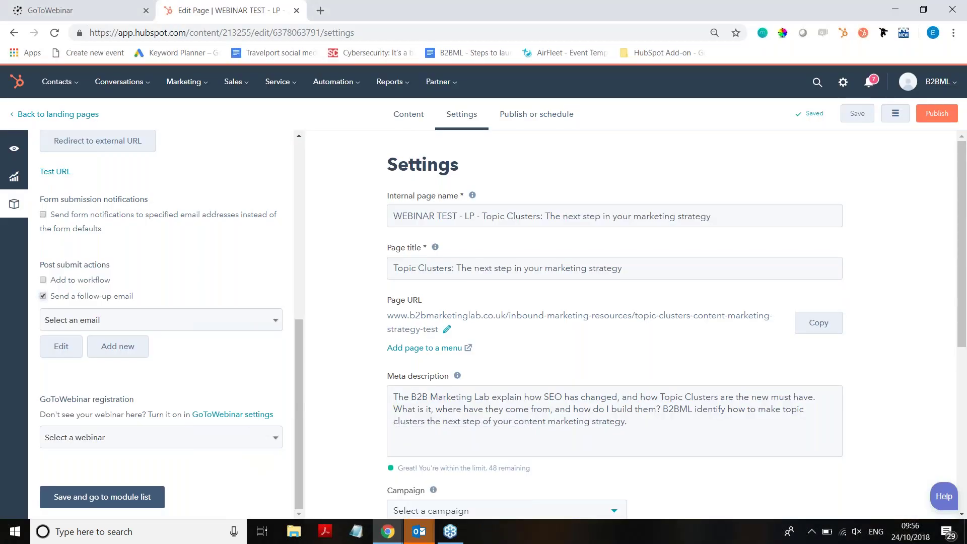
left_click(408, 116)
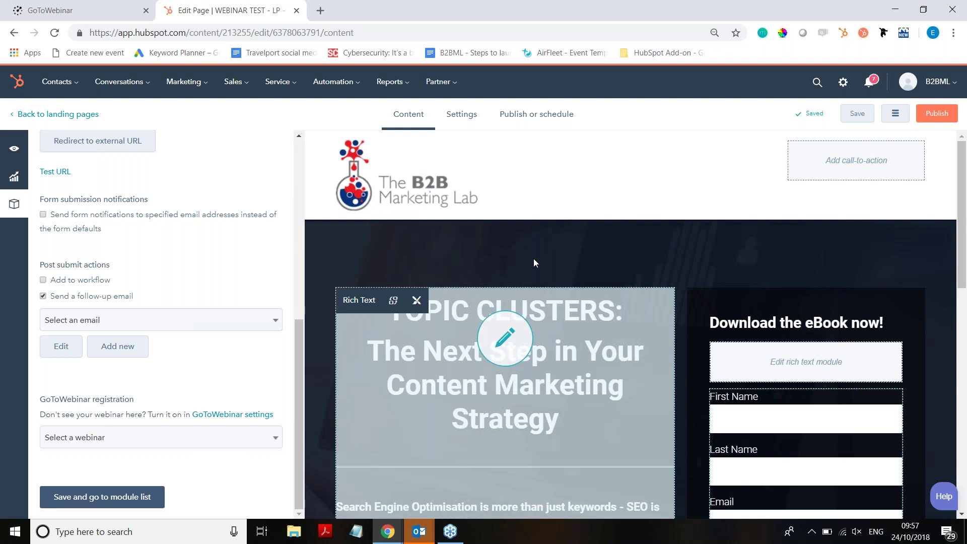
Step: Examine the landing page's Topic Clusters heading, eBook description, bullet list, image and download form
scroll(534, 262, "down", 3)
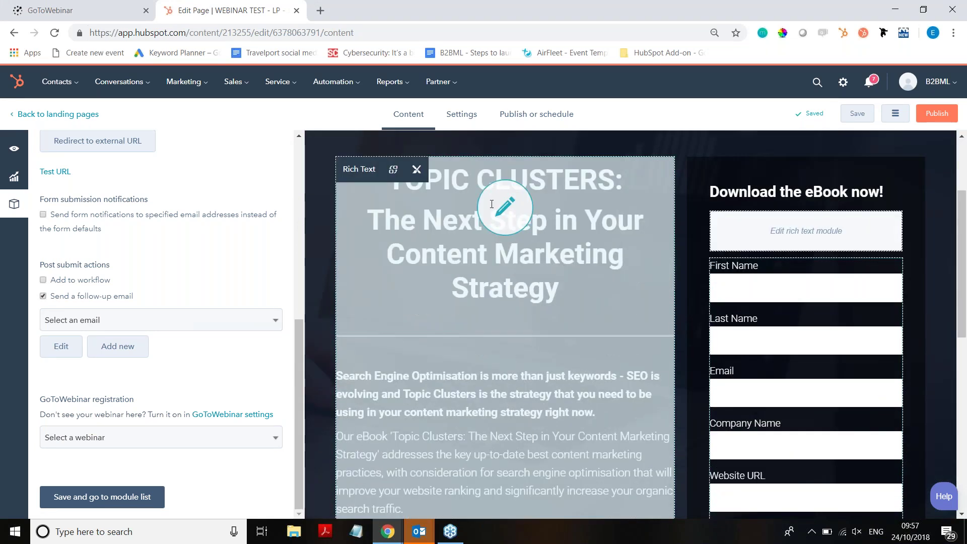
left_click(492, 204)
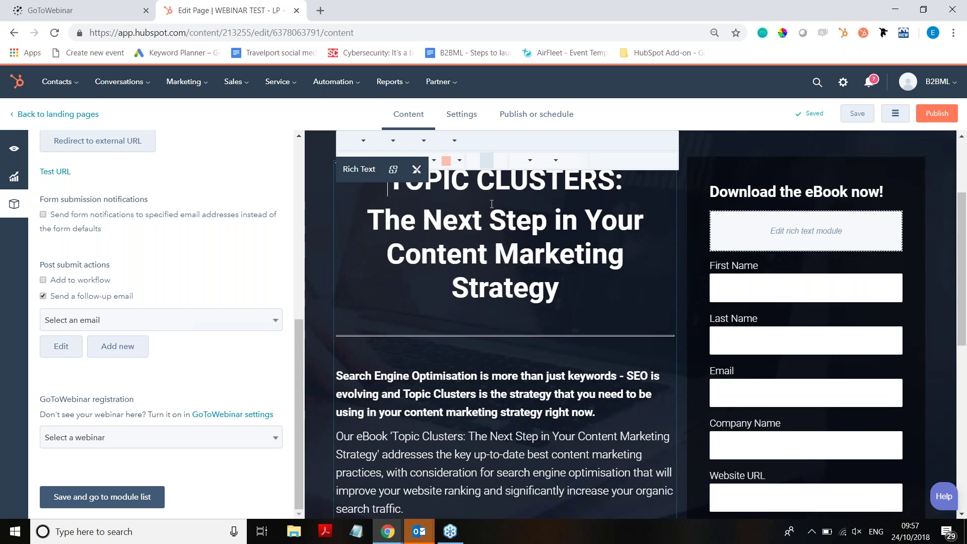
scroll(477, 338, "down", 3)
scroll(476, 339, "down", 2)
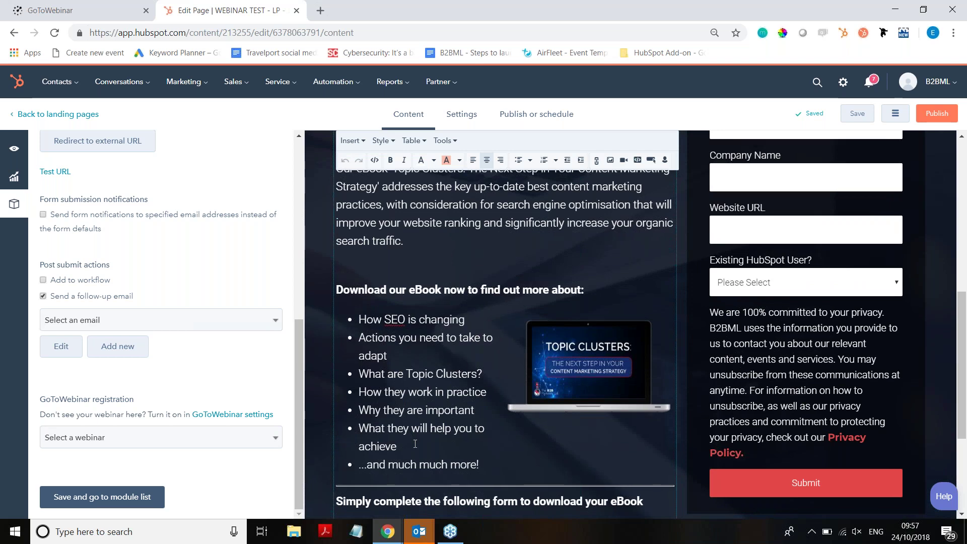
scroll(415, 444, "down", 1)
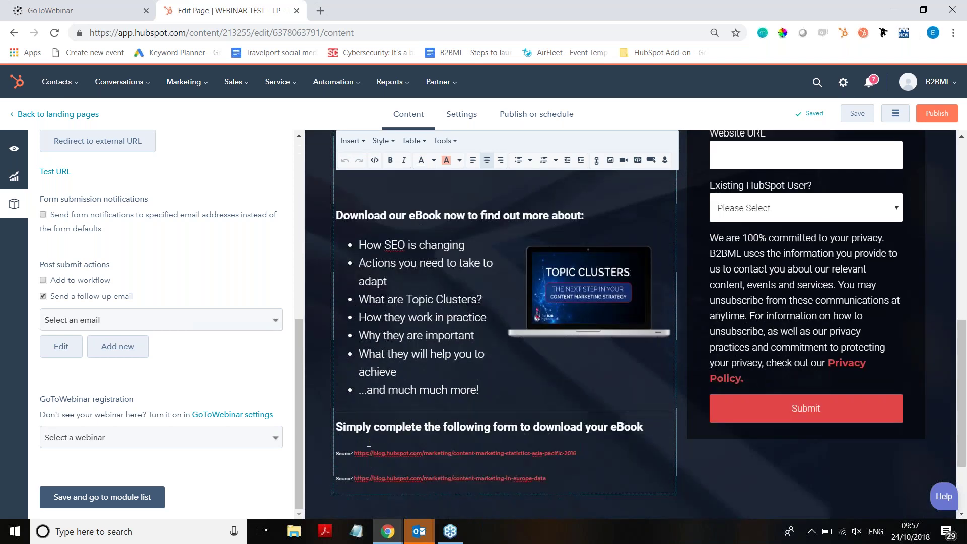
scroll(368, 442, "up", 1)
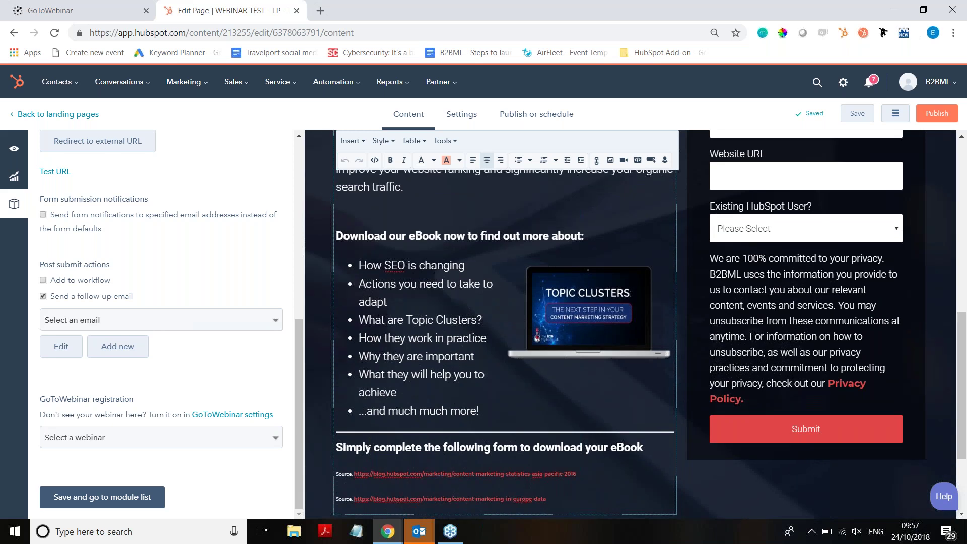
scroll(369, 443, "up", 5)
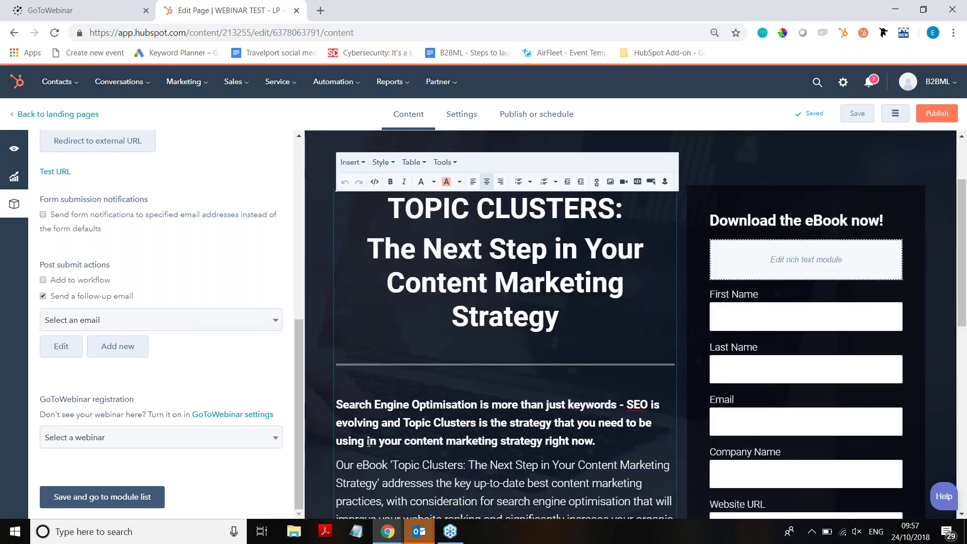
scroll(368, 442, "up", 1)
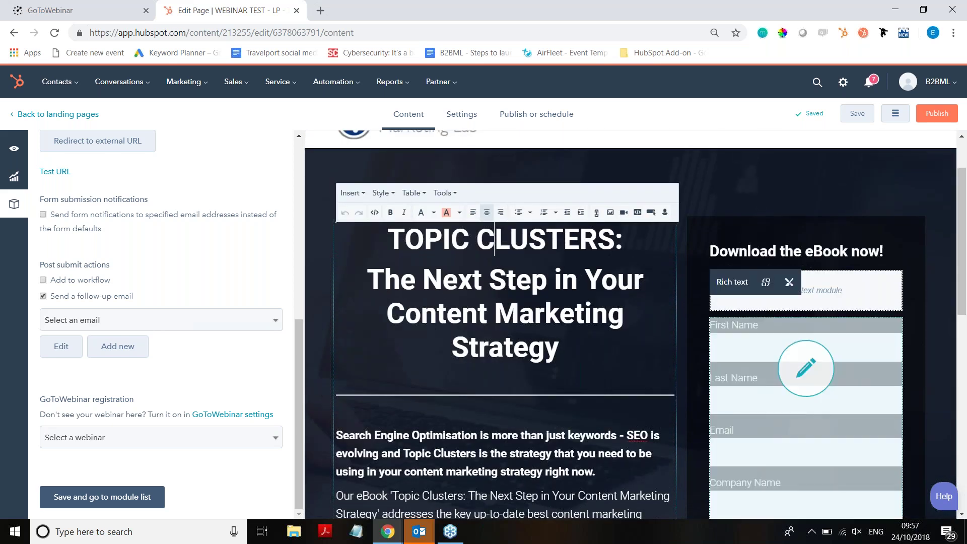
scroll(806, 368, "down", 3)
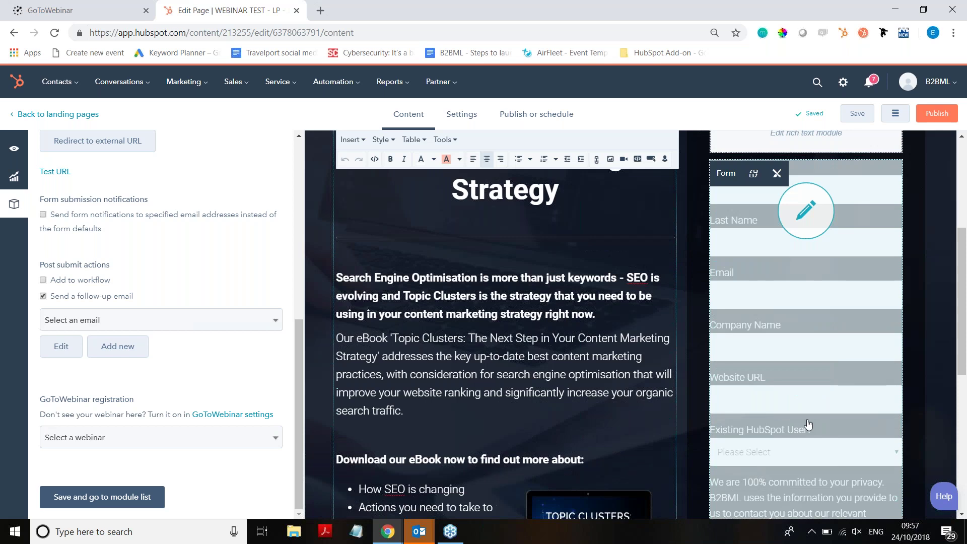
scroll(806, 367, "down", 2)
scroll(201, 241, "up", 4)
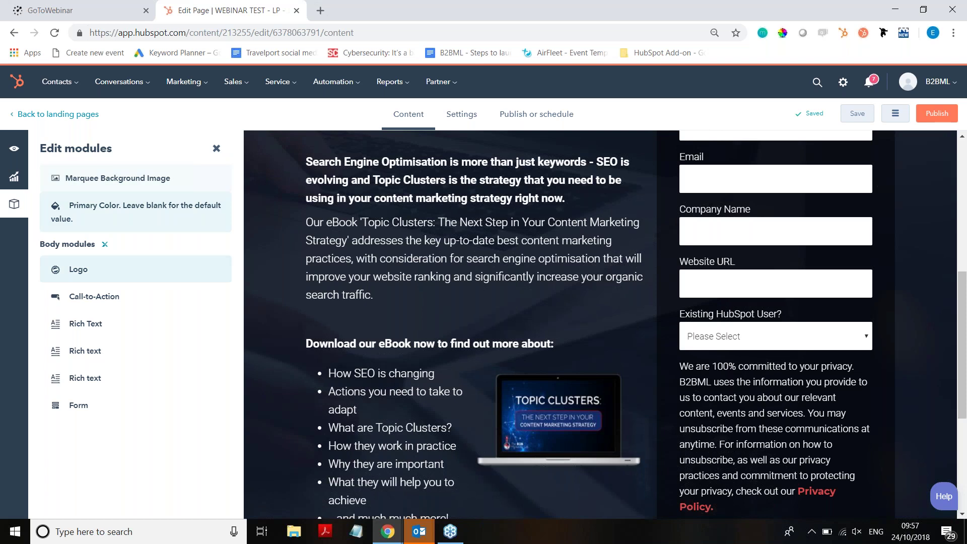
Step: Open the Form module's options and view the selectable forms, keeping LP - Topic Clusters eBook
left_click(79, 405)
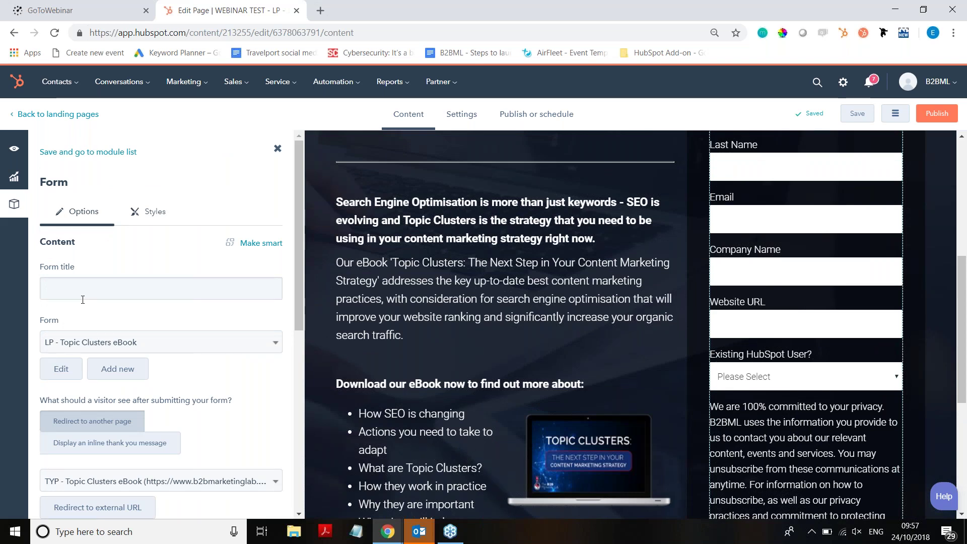
scroll(83, 300, "down", 2)
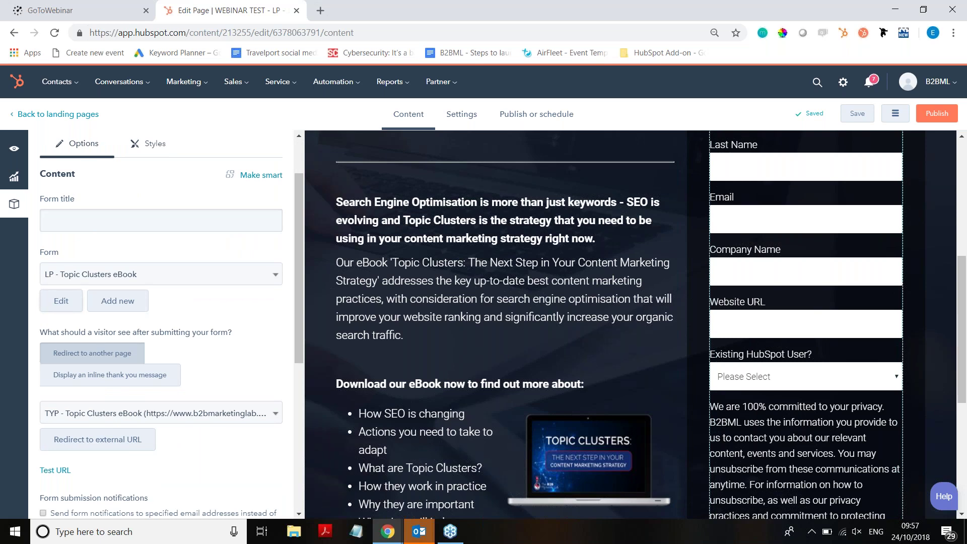
left_click(81, 275)
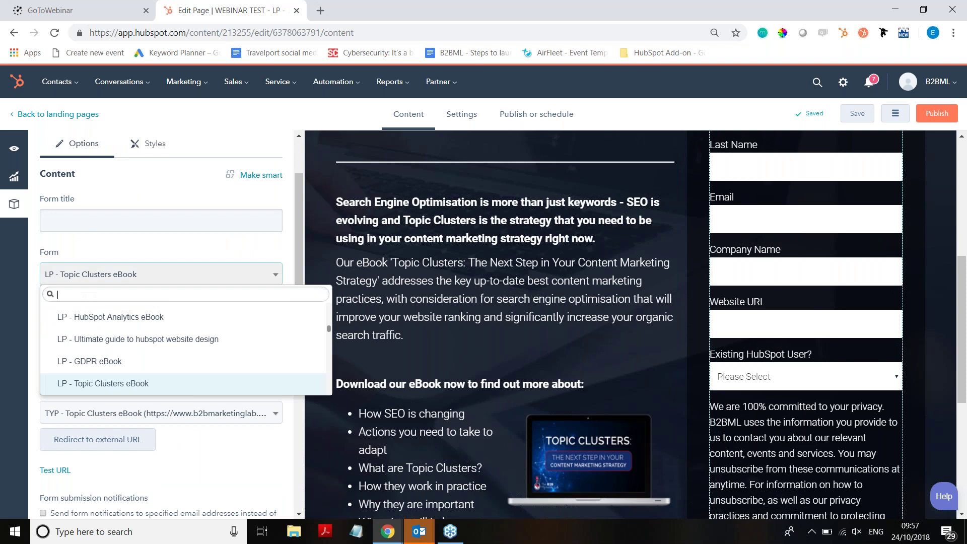
left_click(79, 253)
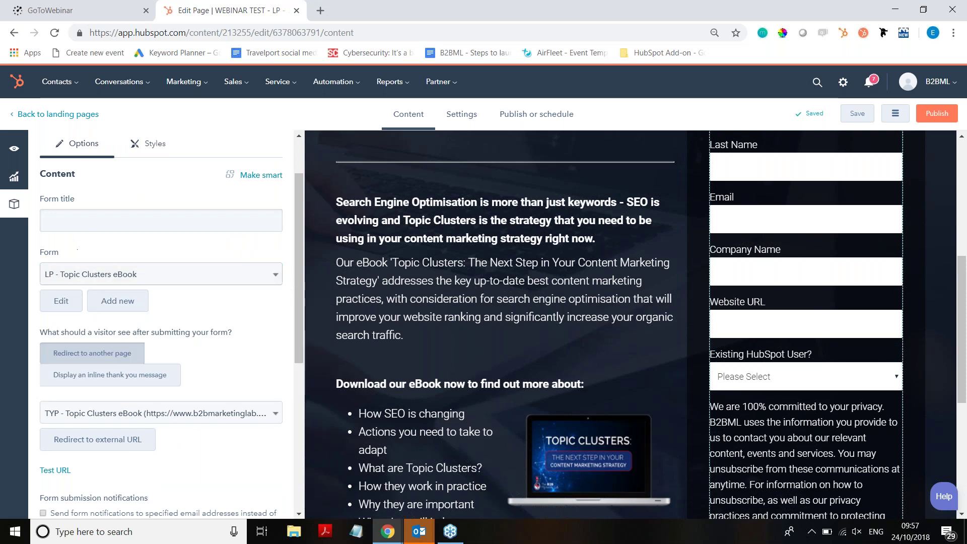
Step: Try placing the Last Name field beside First Name in the LP - Topic Clusters eBook form, leaving without updating it
left_click(62, 302)
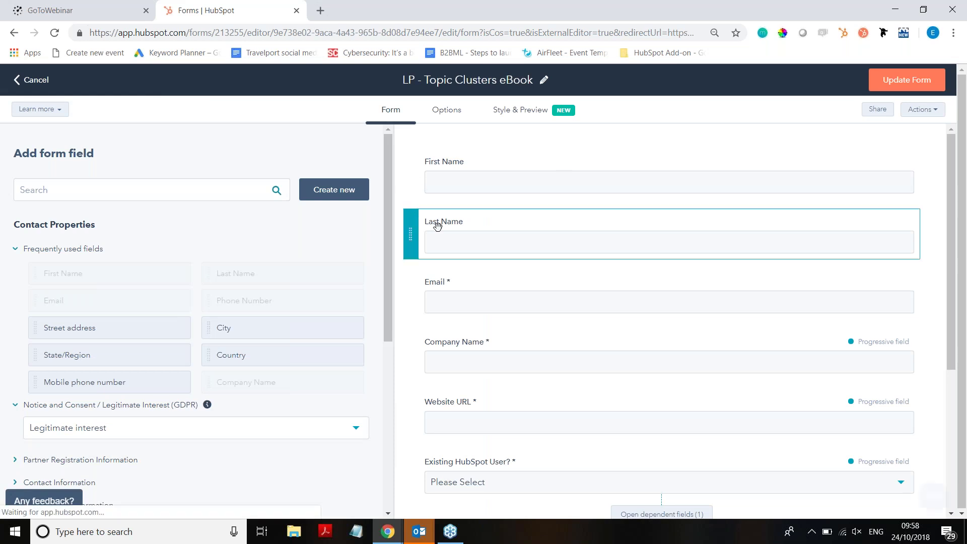
mouse_move(432, 227)
left_click_drag(568, 208, 891, 181)
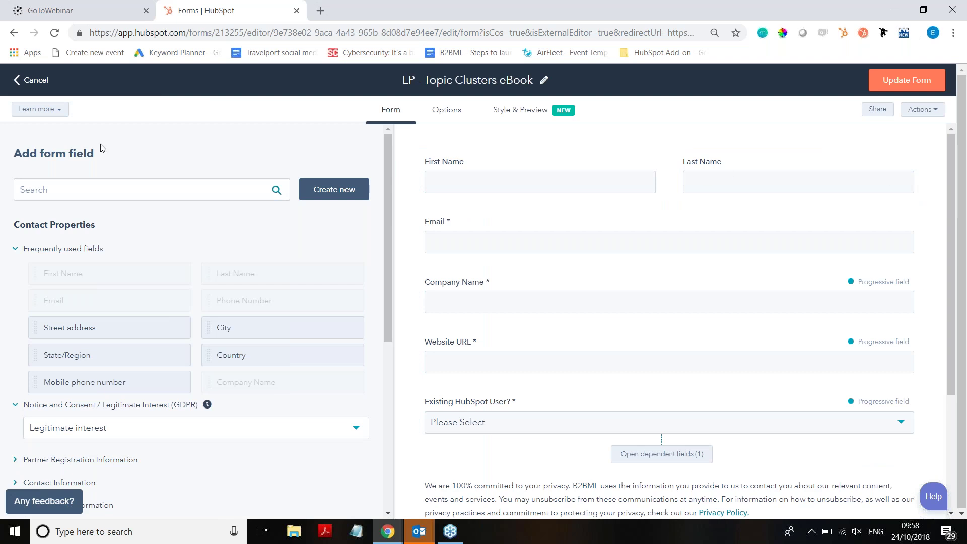
left_click(27, 82)
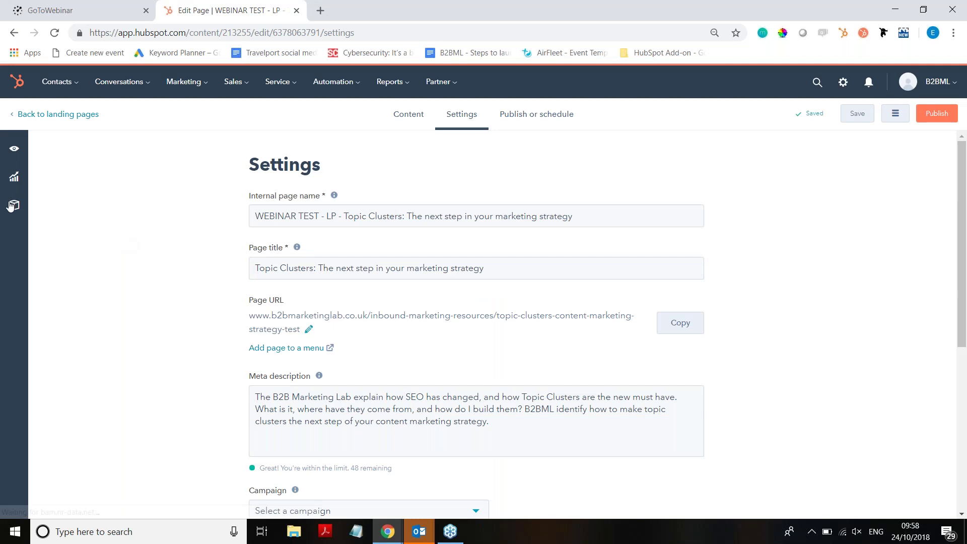
Step: Reopen the Form module's options and check the page selection for the redirect after form submission
left_click(72, 412)
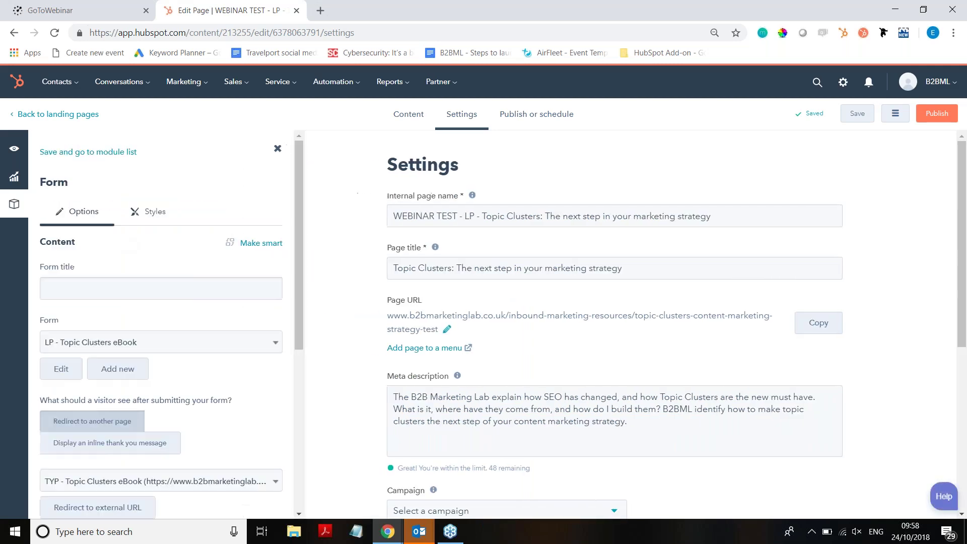
scroll(148, 337, "down", 3)
scroll(149, 338, "down", 2)
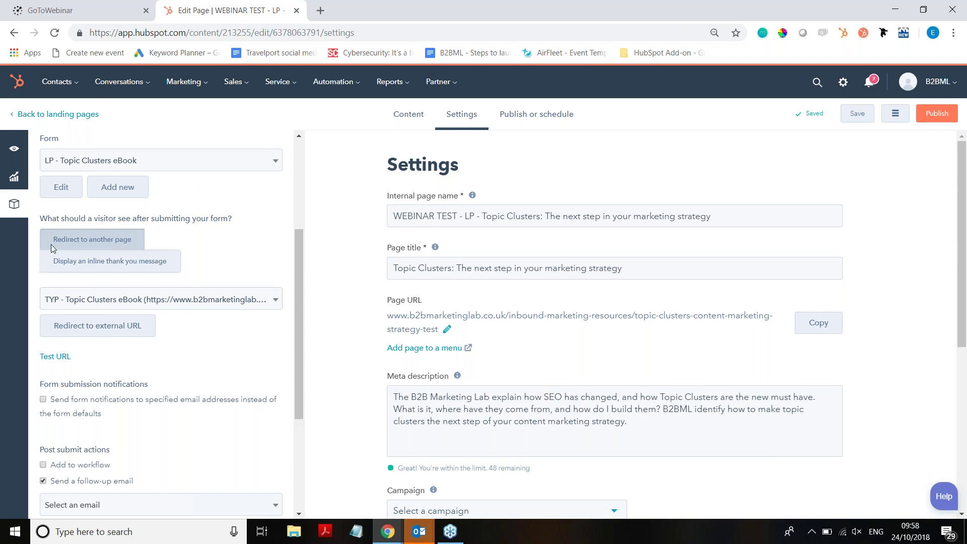
left_click(106, 301)
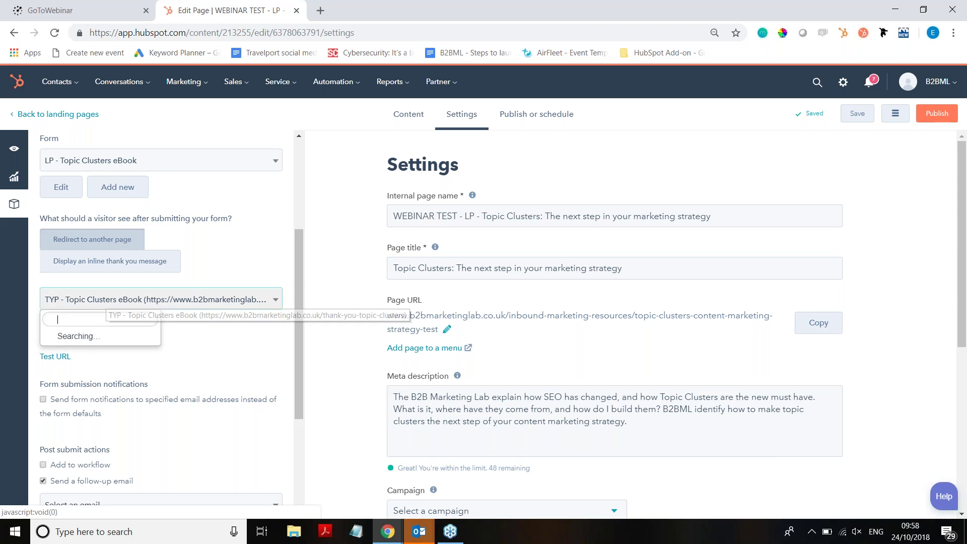
left_click(217, 276)
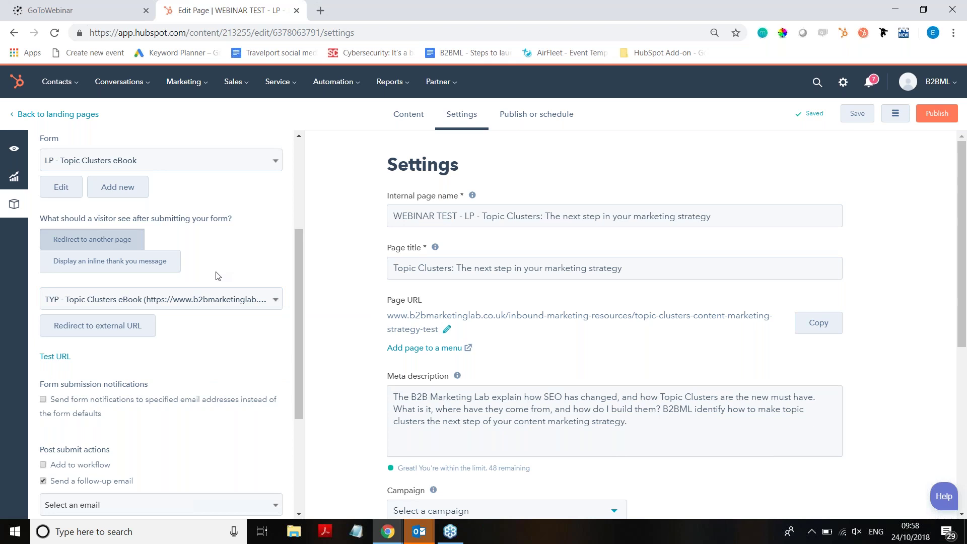
Step: Test the redirect URL and examine the thank-you page's download link and meeting calendar
left_click(55, 357)
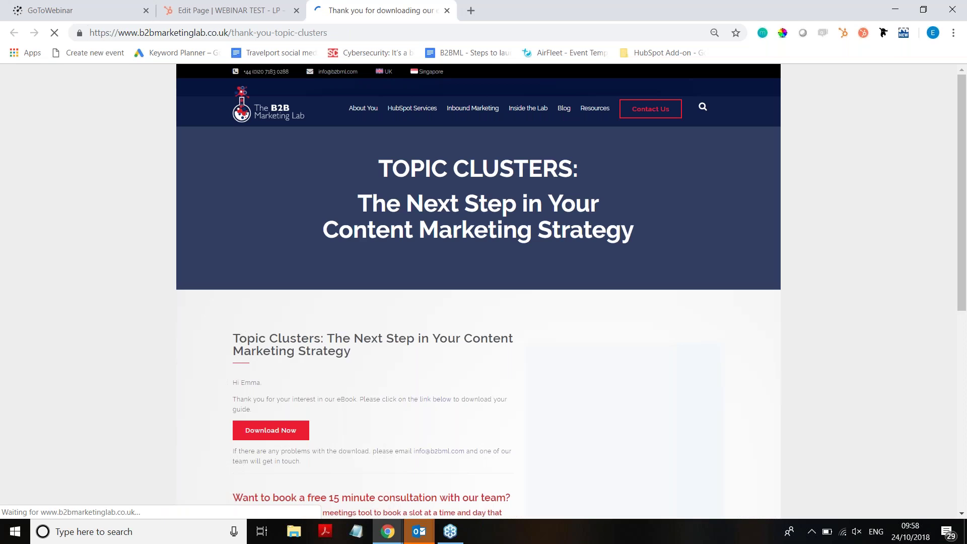
scroll(478, 302, "down", 3)
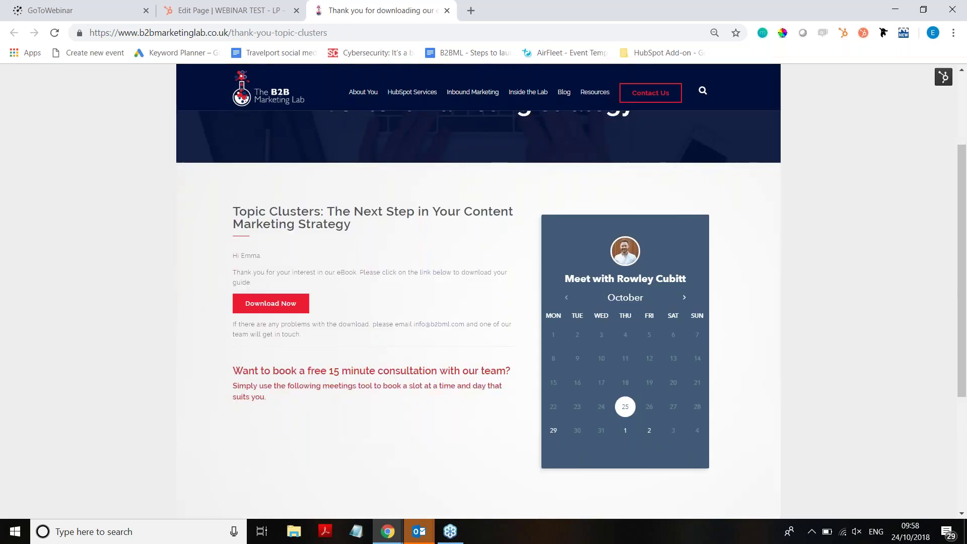
scroll(479, 302, "up", 1)
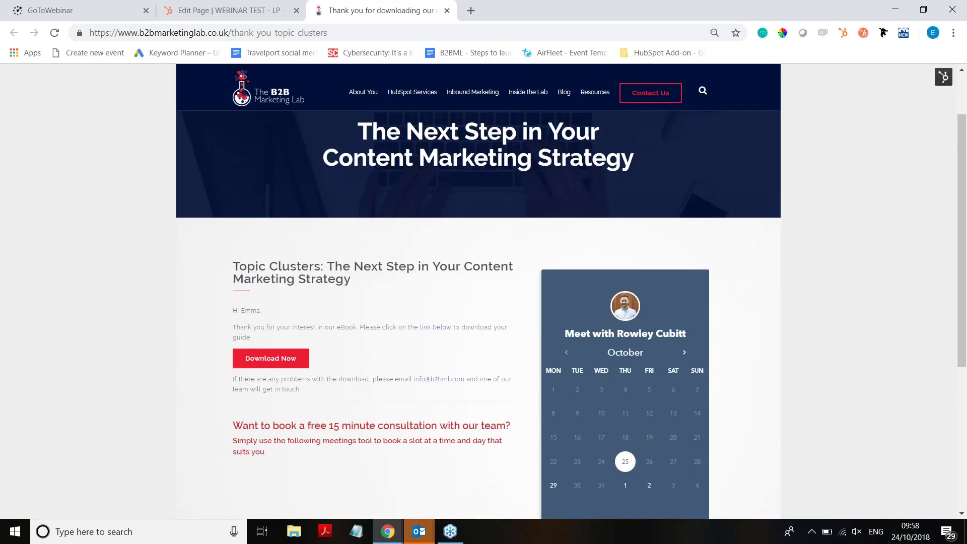
scroll(247, 297, "down", 1)
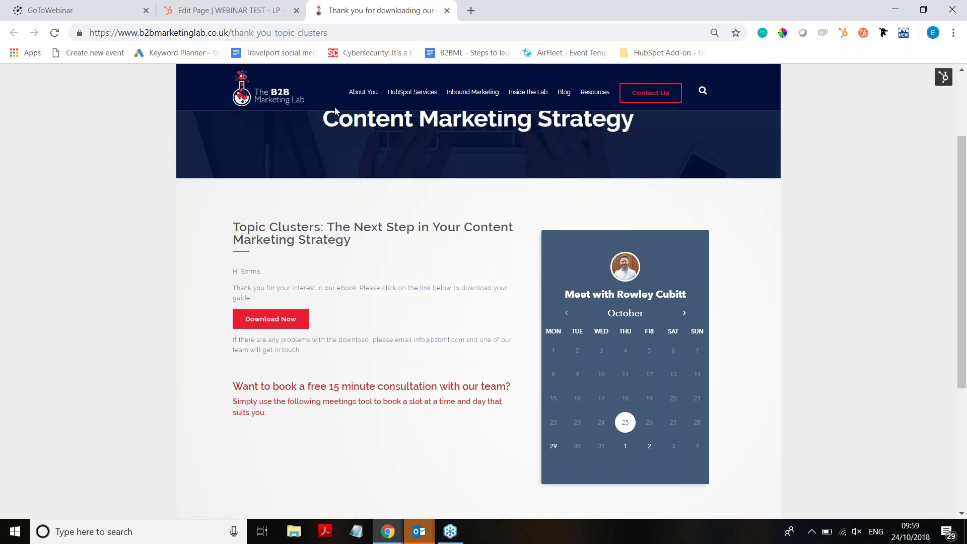
Step: Back in the page editor, send the form notifications to a specified address and select the colleague's e-mail
left_click(216, 13)
scroll(141, 302, "down", 2)
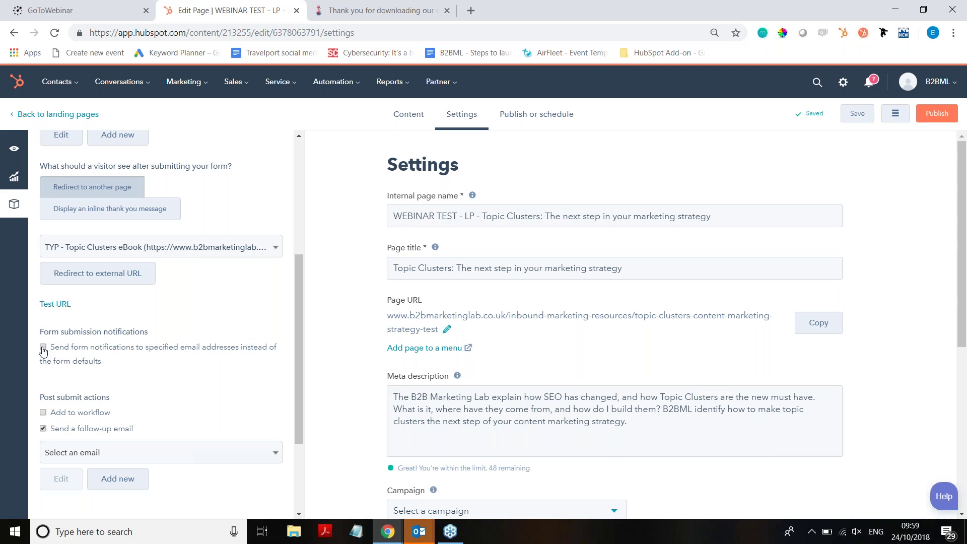
left_click(43, 347)
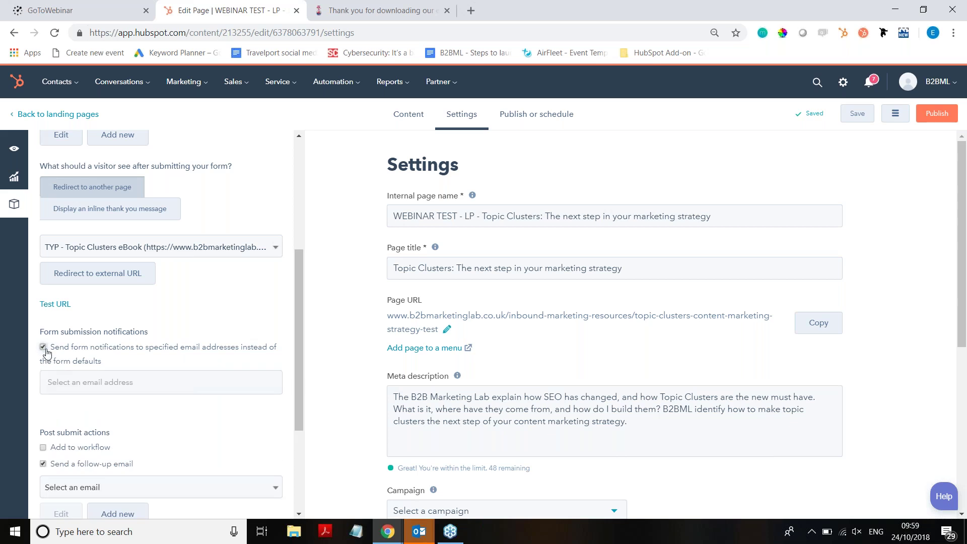
left_click(61, 378)
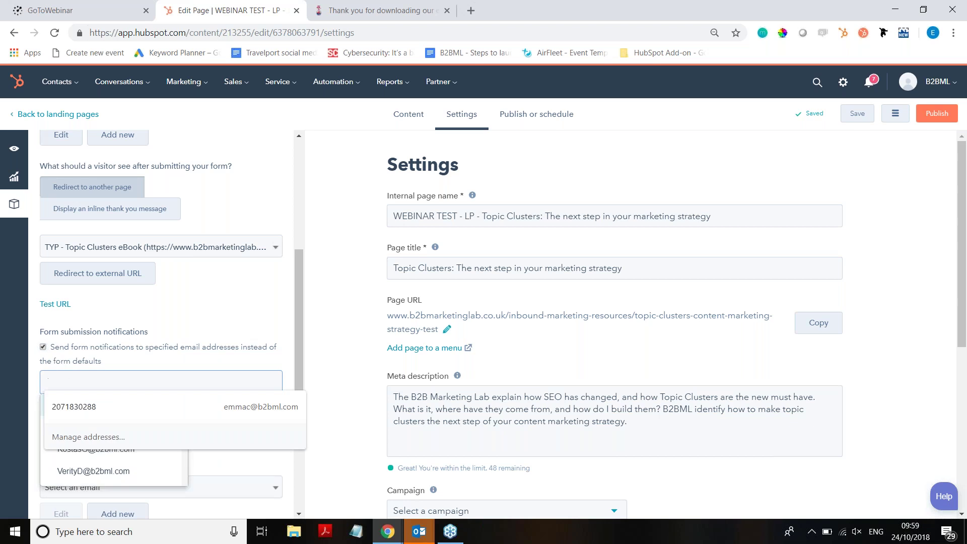
type("emm")
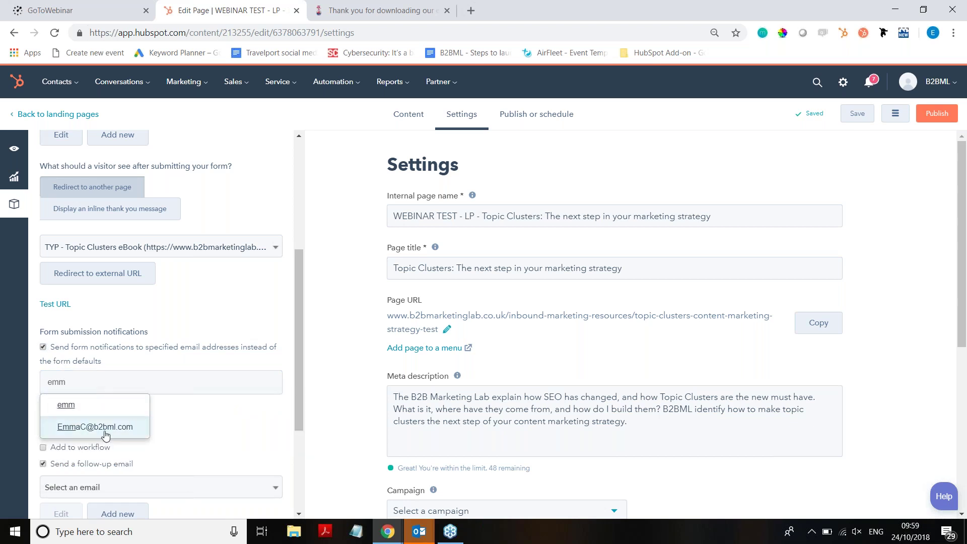
left_click(121, 427)
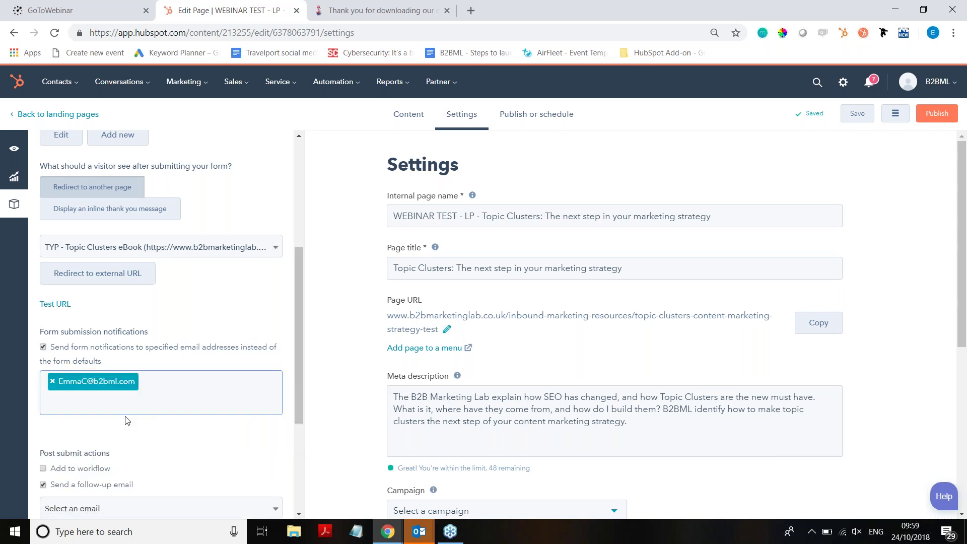
Step: Select the EC WEBINAR TEST email as the follow-up email in the form's post submit actions
scroll(127, 421, "down", 1)
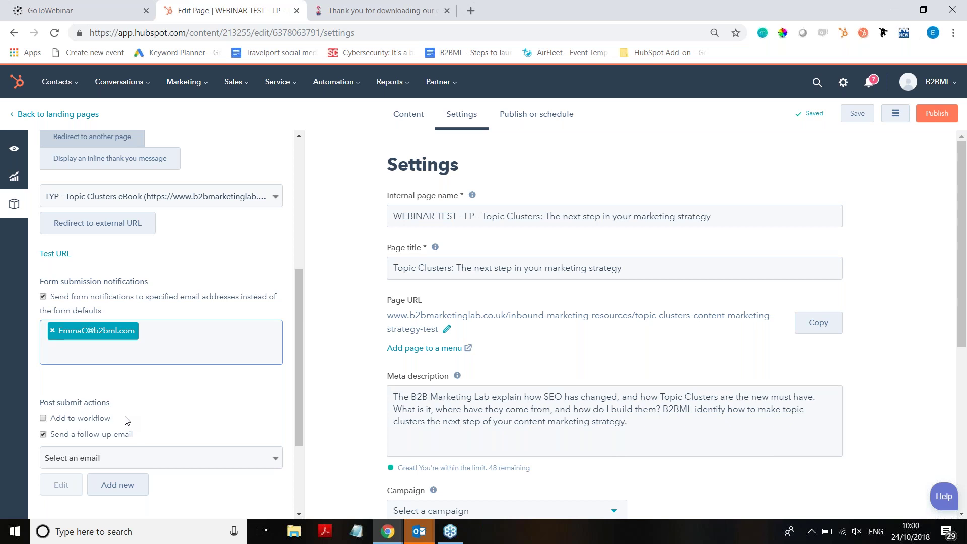
scroll(127, 421, "down", 2)
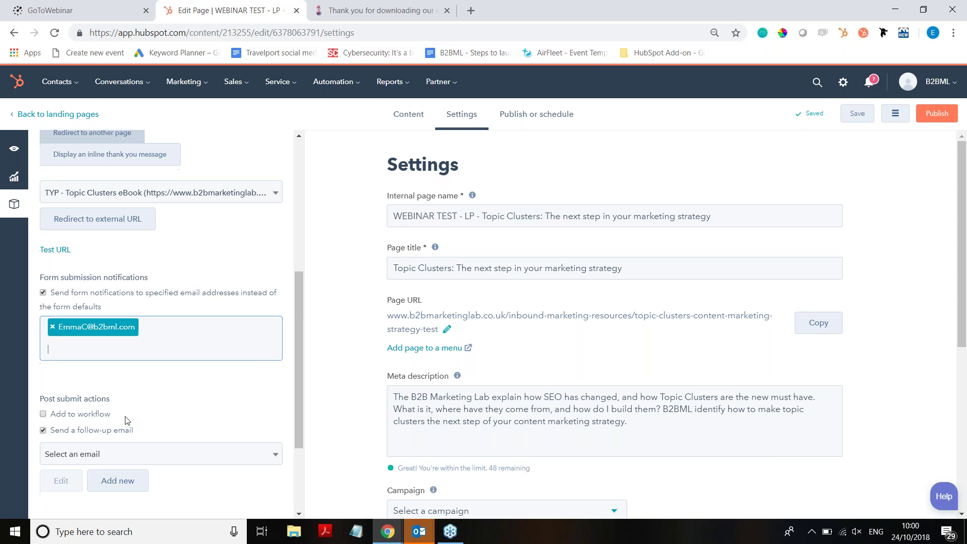
scroll(127, 421, "down", 2)
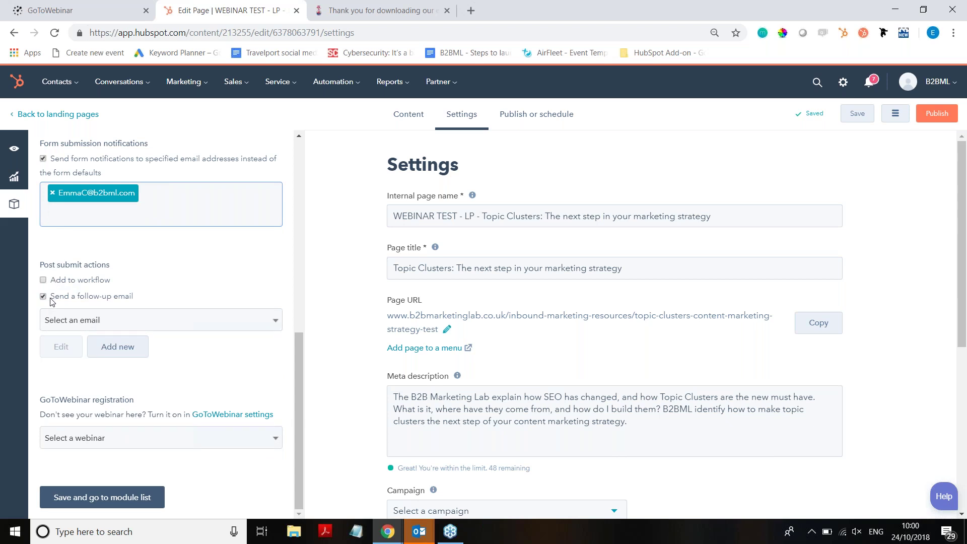
left_click(69, 322)
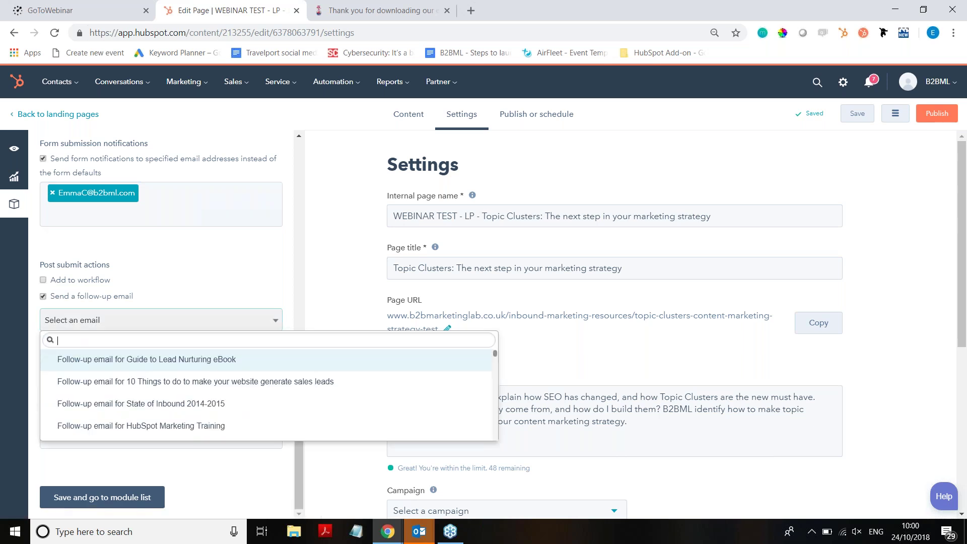
type("webinar")
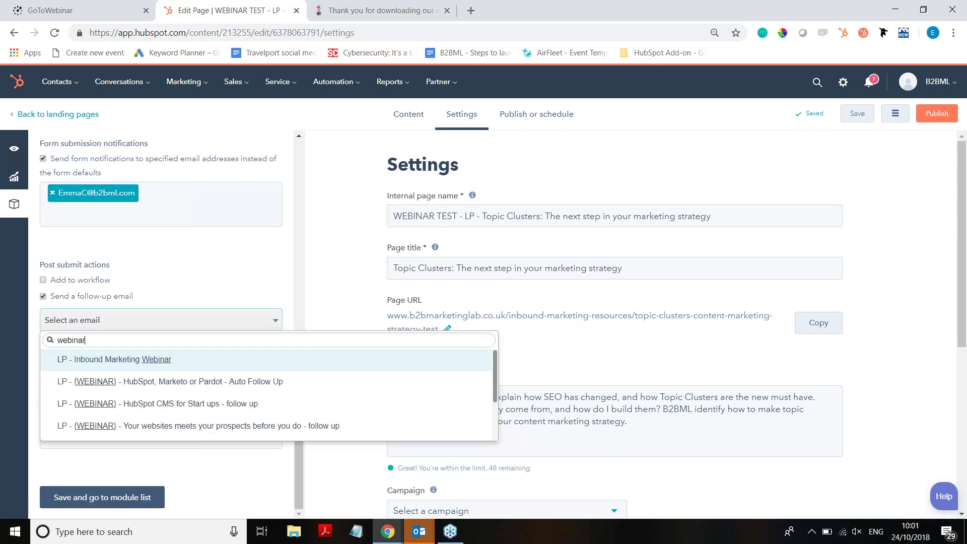
left_click(91, 360)
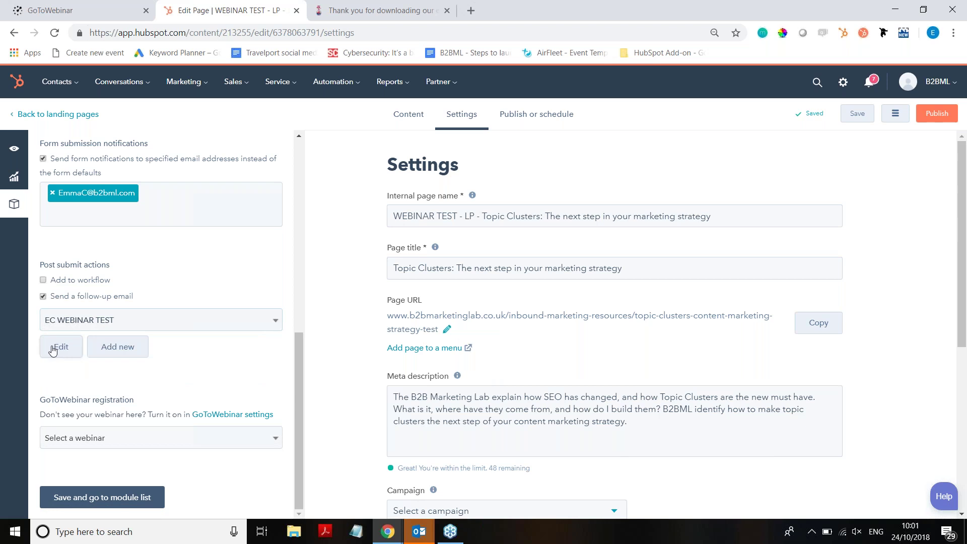
Step: Open the selected follow-up email for editing and examine its download button, text links and promotional image
left_click(54, 347)
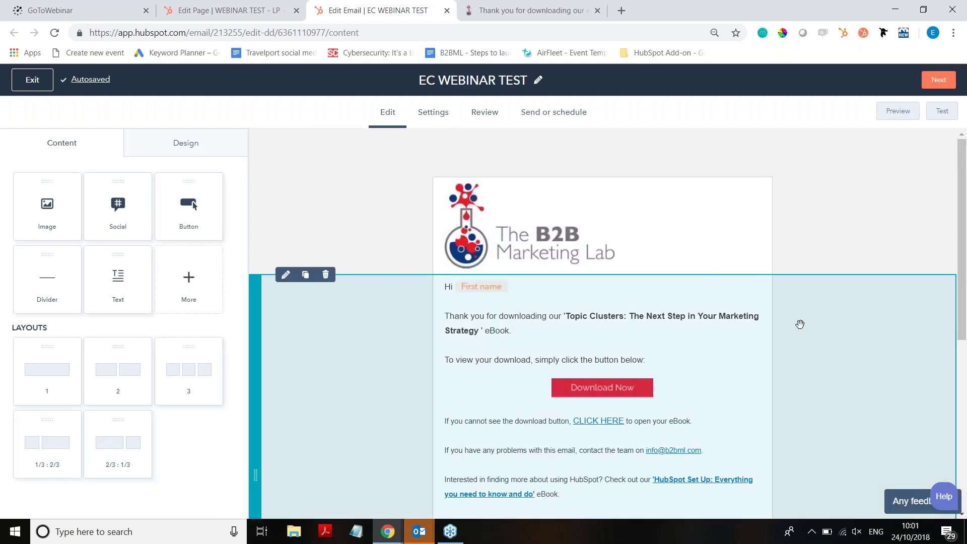
scroll(796, 323, "down", 1)
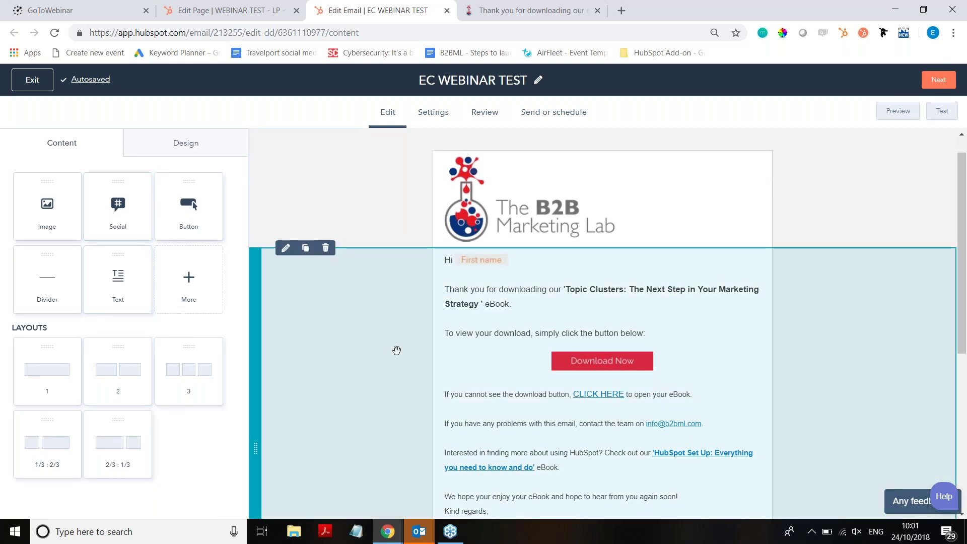
scroll(396, 350, "down", 1)
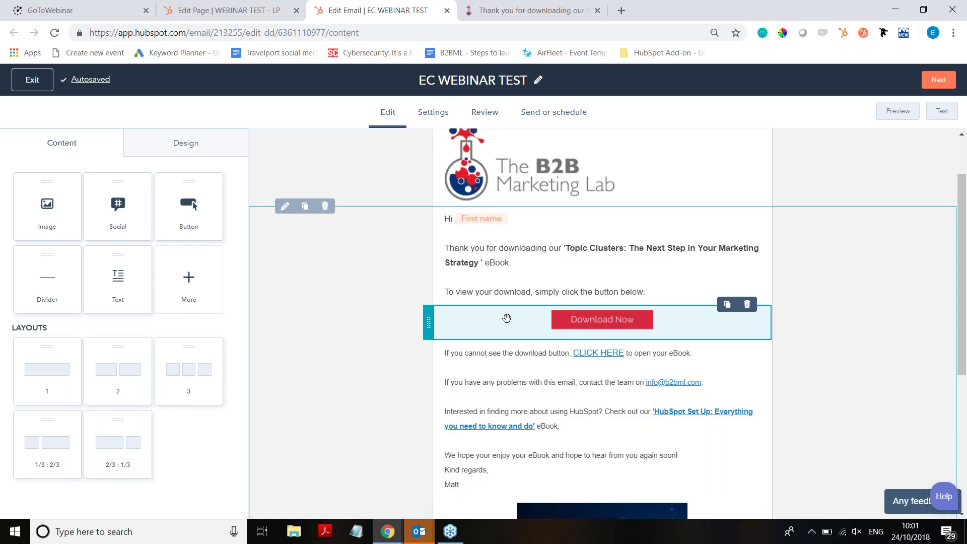
scroll(554, 302, "down", 1)
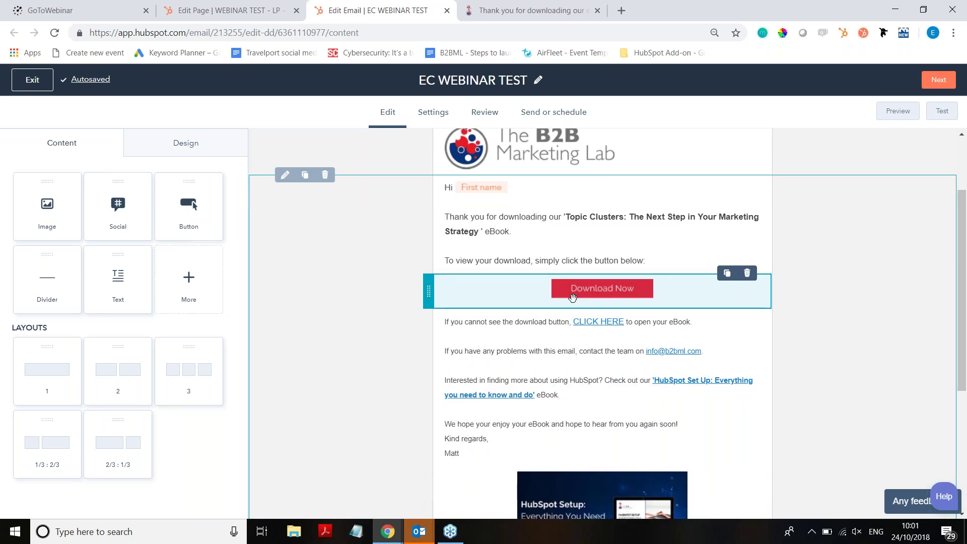
scroll(572, 297, "down", 2)
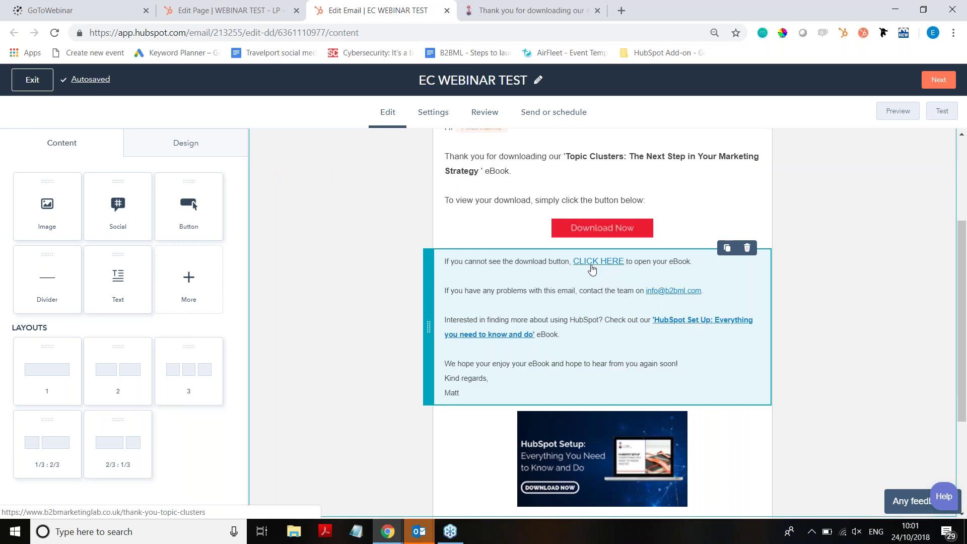
scroll(592, 270, "down", 2)
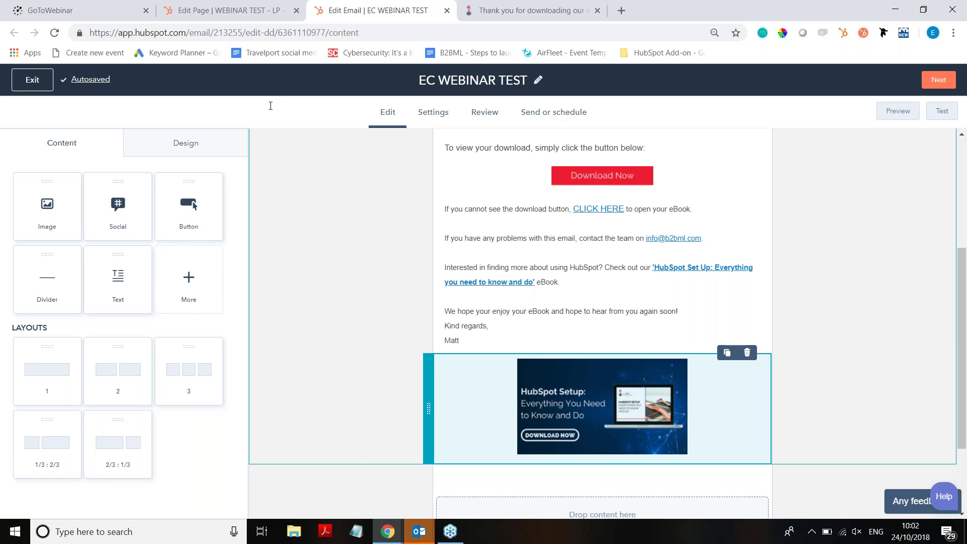
Step: Return to the landing page editor, save the Form module and review the page settings
left_click(247, 11)
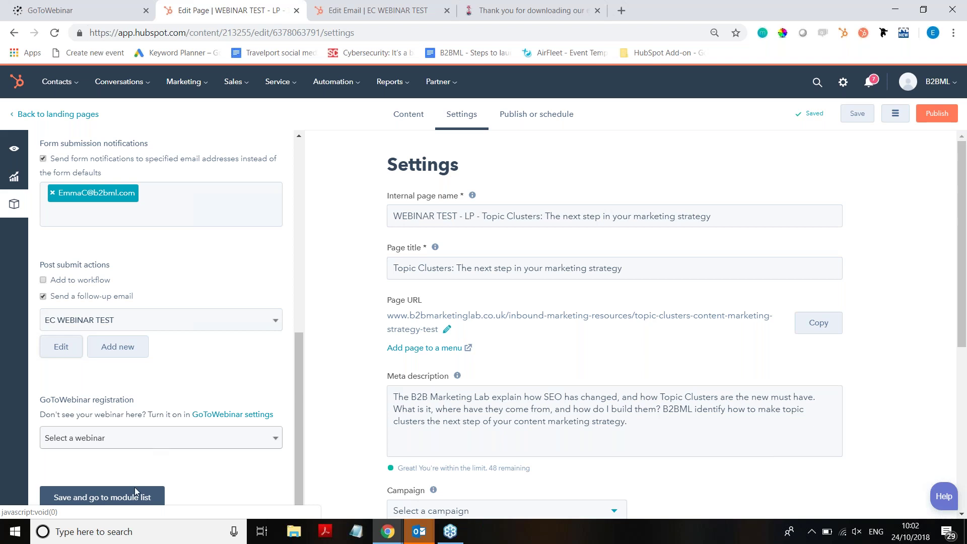
left_click(122, 499)
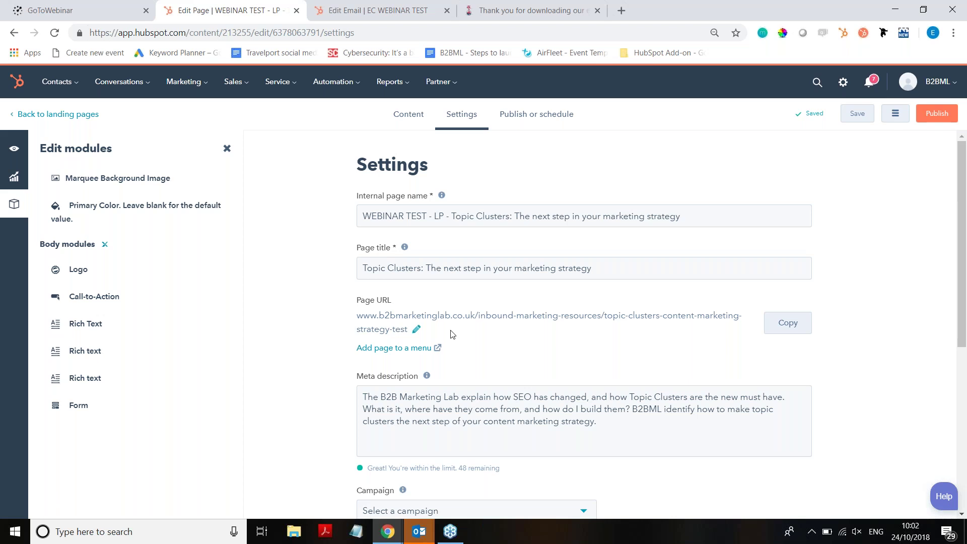
scroll(452, 334, "down", 1)
scroll(452, 334, "down", 3)
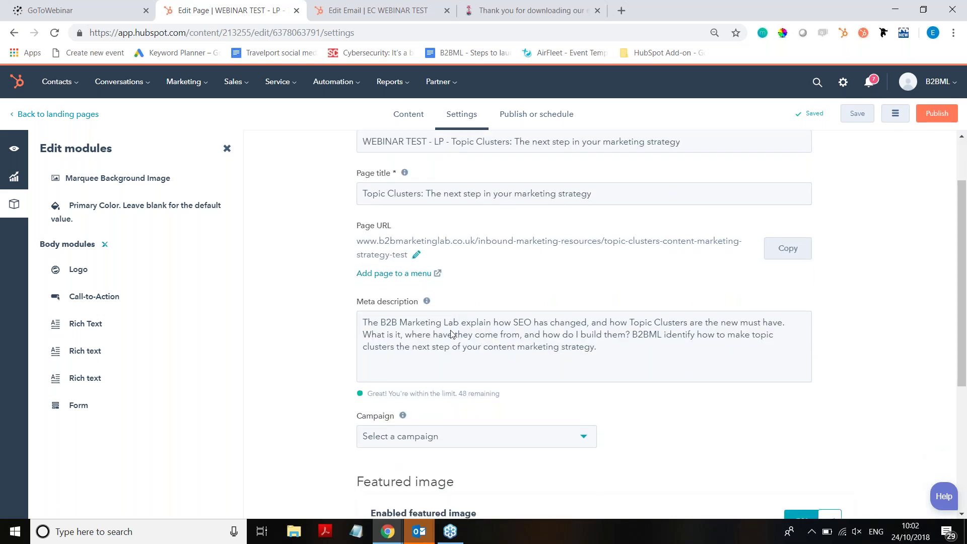
scroll(496, 276, "up", 3)
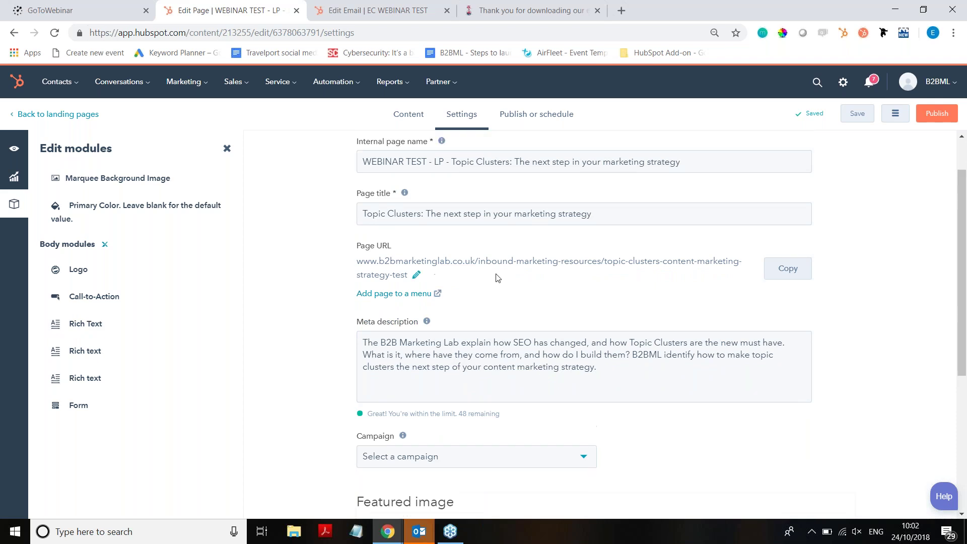
Step: Try HubSpot Setup as the core topic in the page's optimization suggestions, closing them without attaching it
left_click(15, 179)
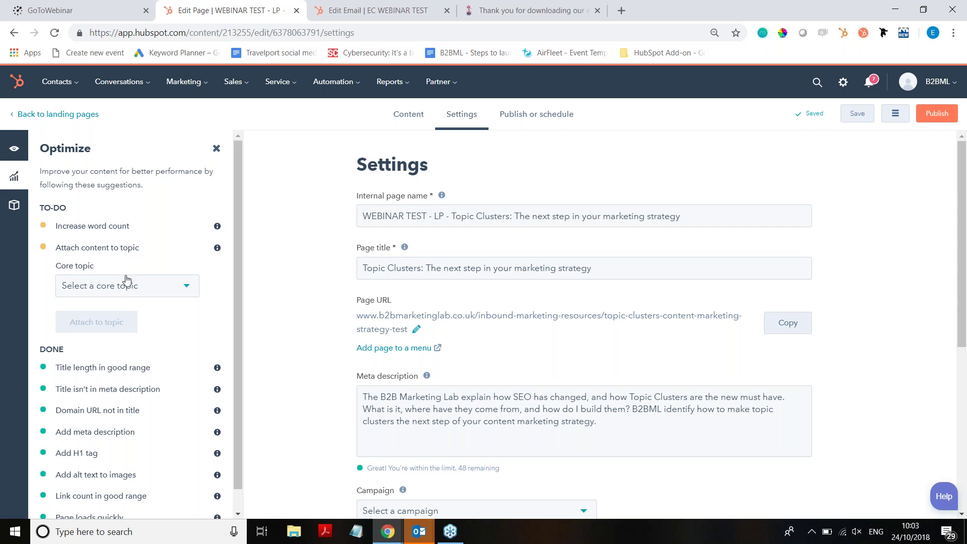
left_click(126, 297)
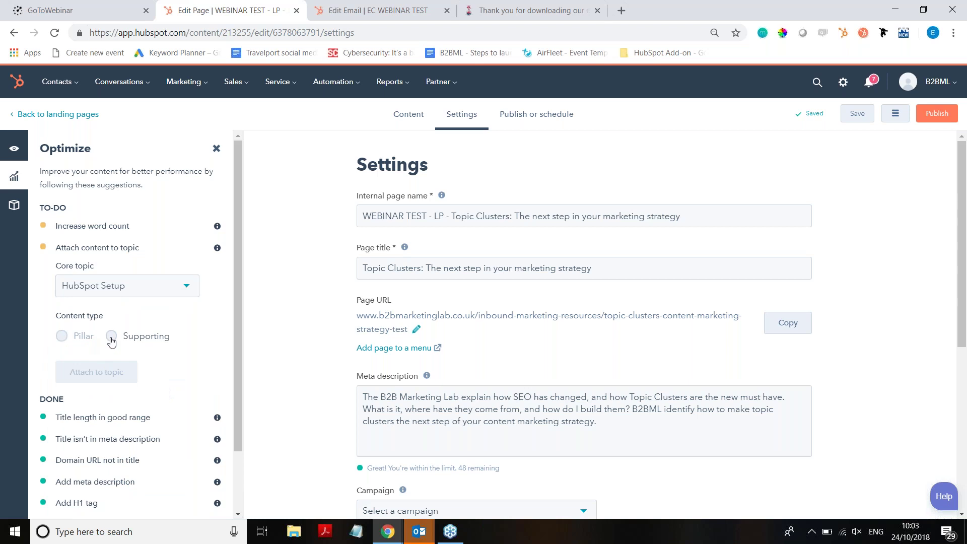
left_click(217, 149)
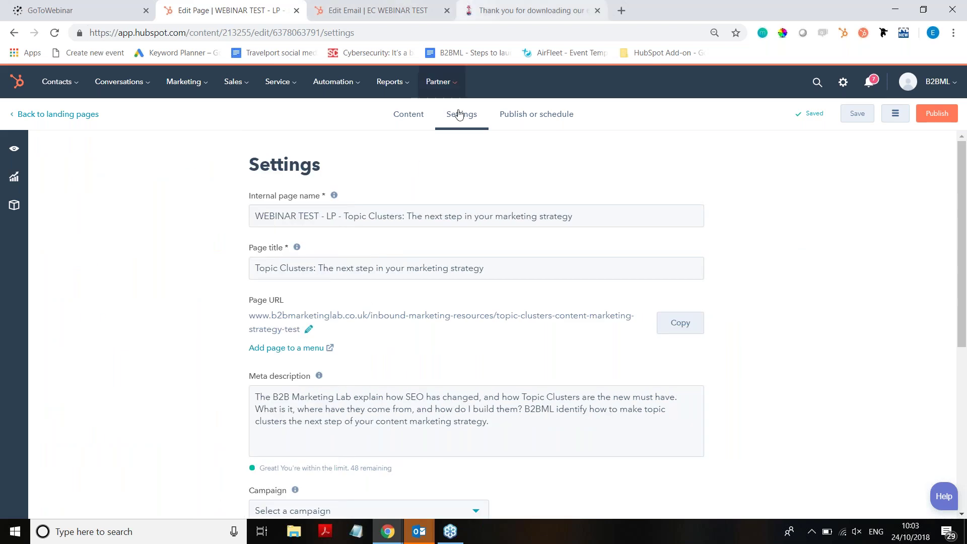
Step: Preview the landing page in portrait mobile, landscape tablet and desktop layouts, leaving preview mode when done
left_click(18, 154)
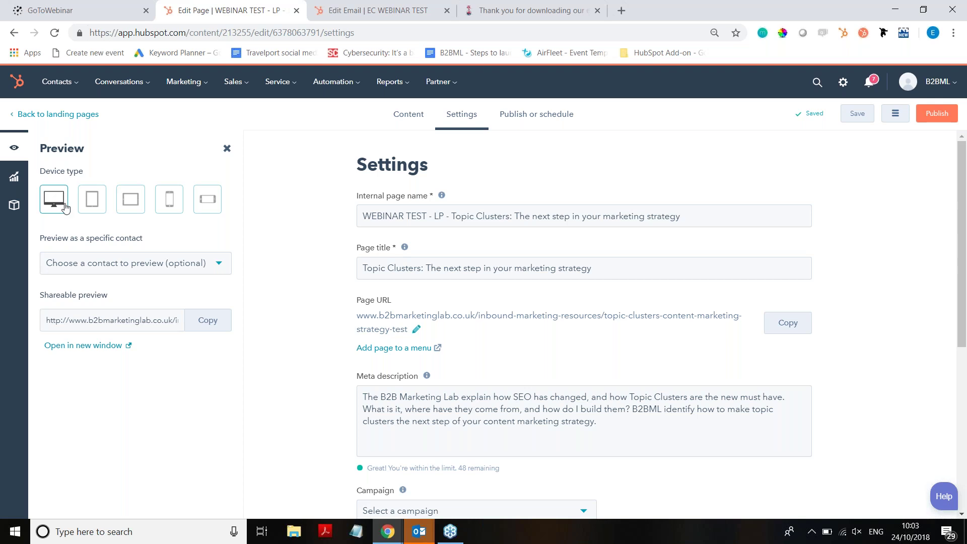
left_click(162, 213)
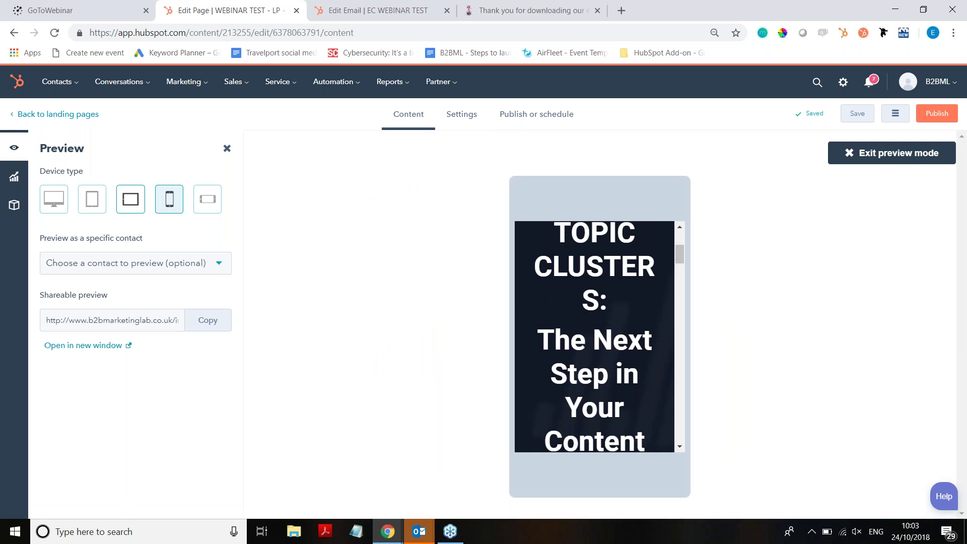
left_click(131, 201)
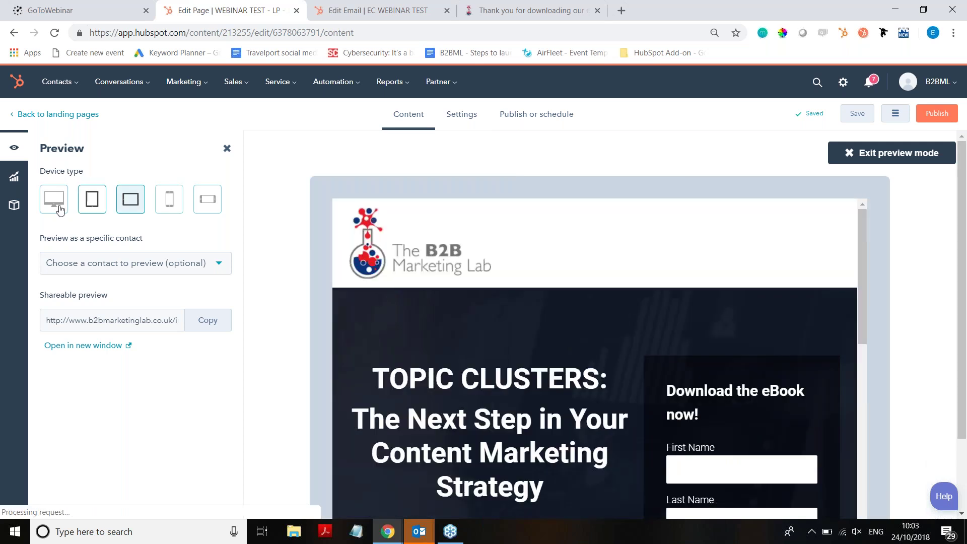
left_click(59, 209)
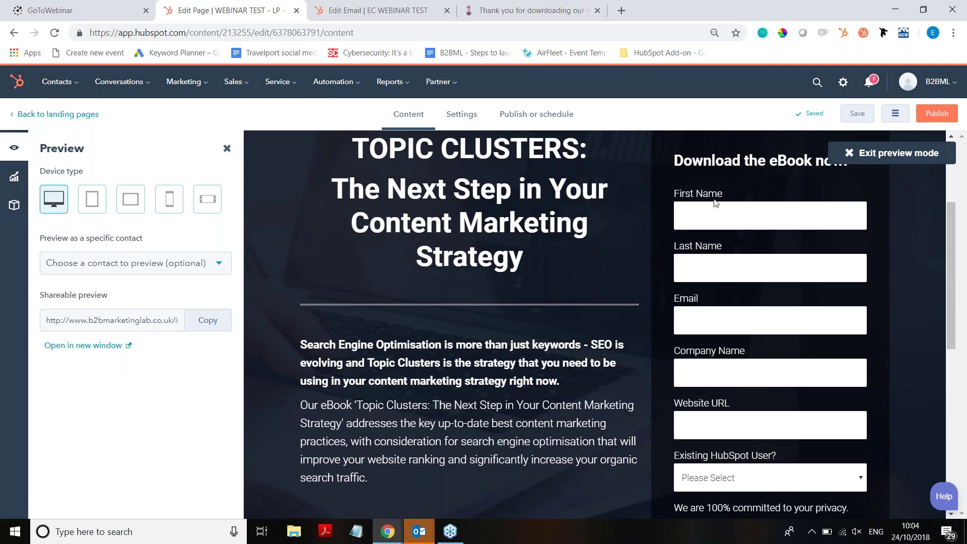
left_click(894, 163)
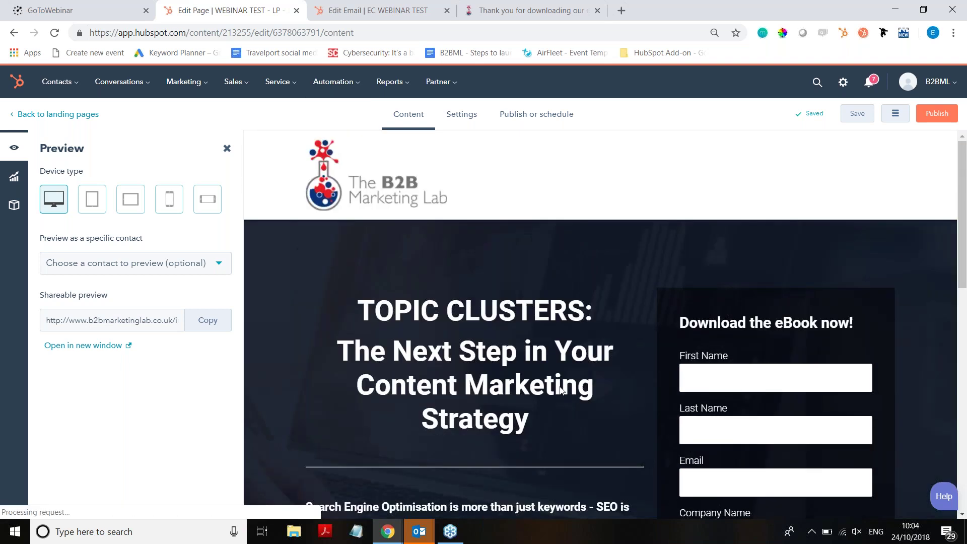
Step: Switch to the webinar presentation and advance to the "Where do you start?" slide
mouse_move(386, 540)
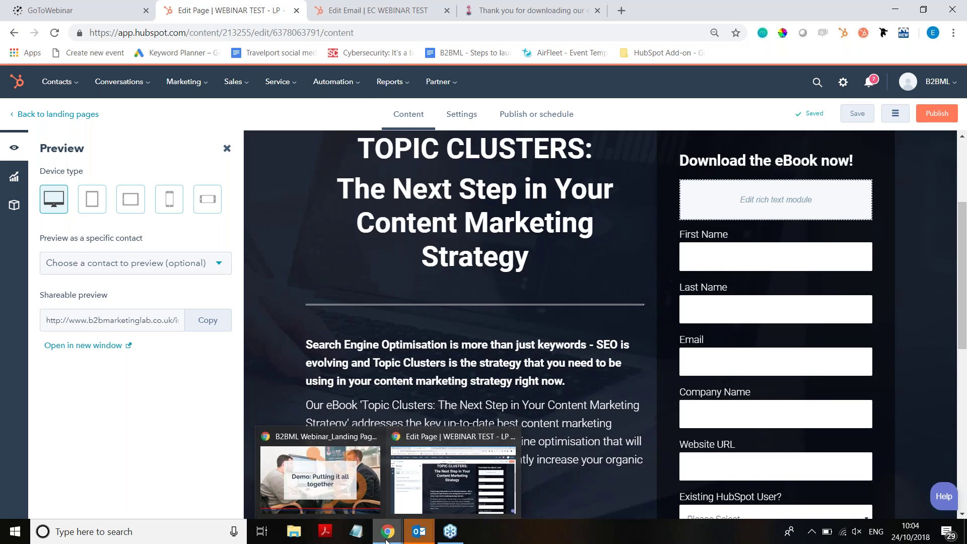
left_click(357, 461)
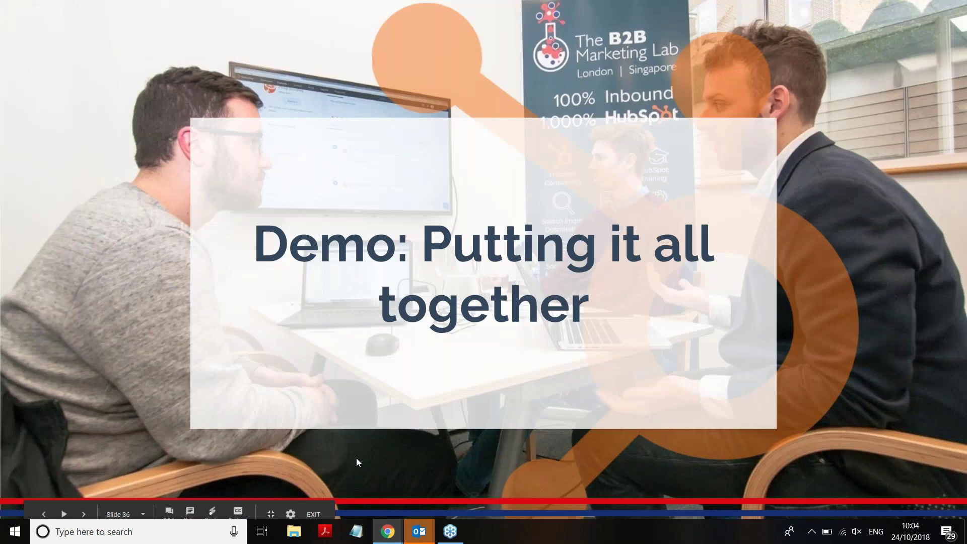
left_click(356, 458)
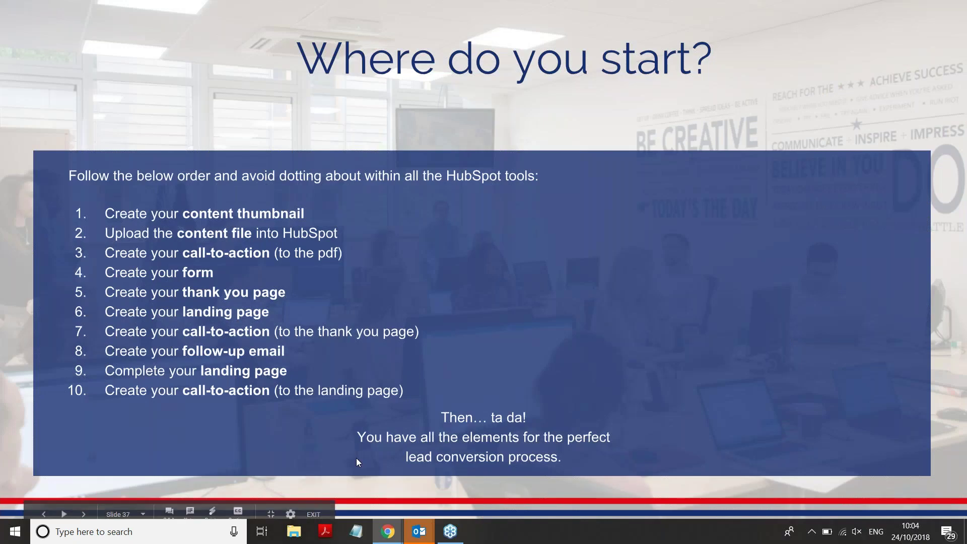
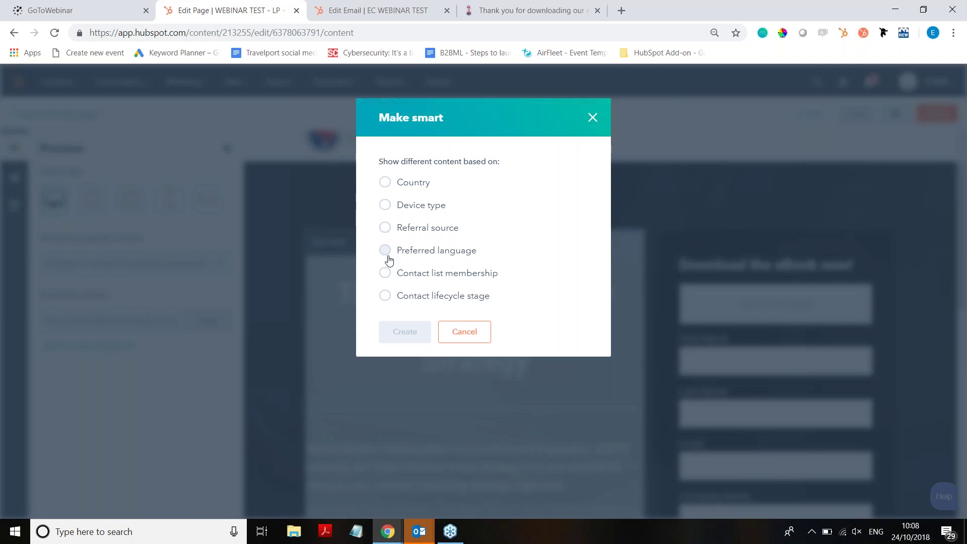
Step: Create a smart content rule for the page's main Rich Text module based on device type, set to Tablet
left_click(386, 205)
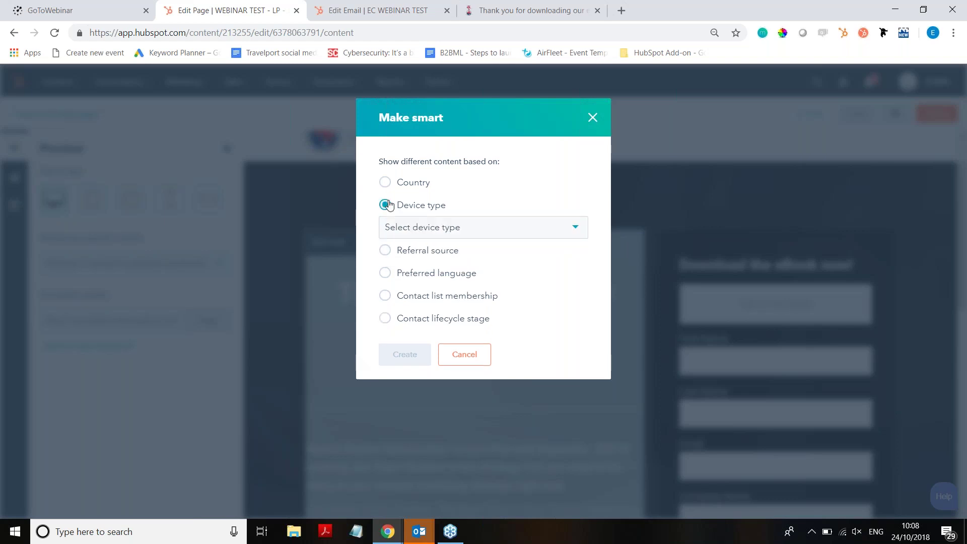
left_click(412, 226)
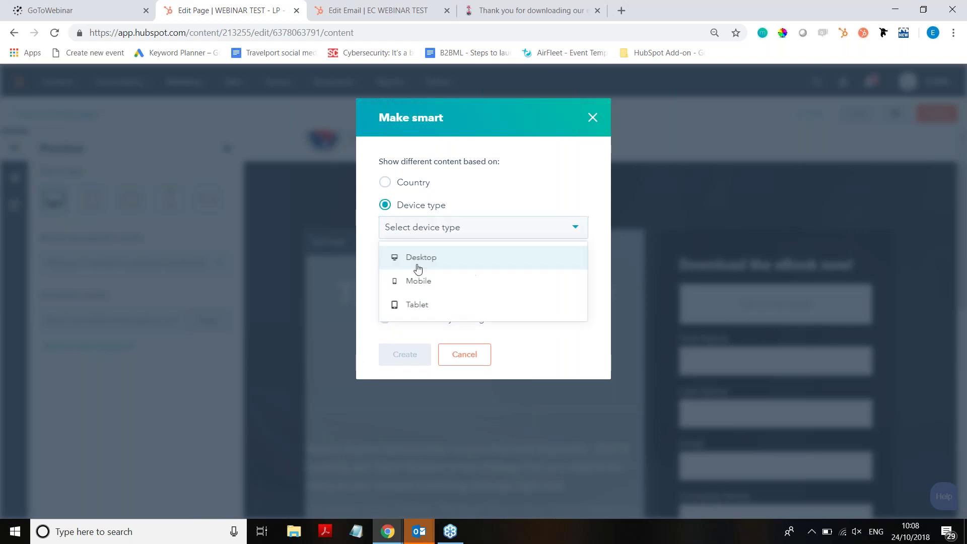
left_click(425, 305)
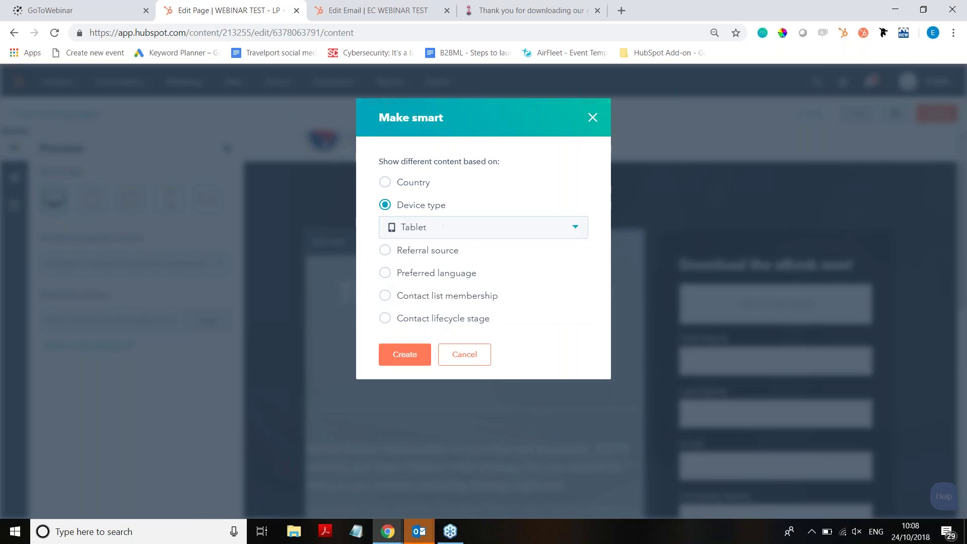
left_click(402, 354)
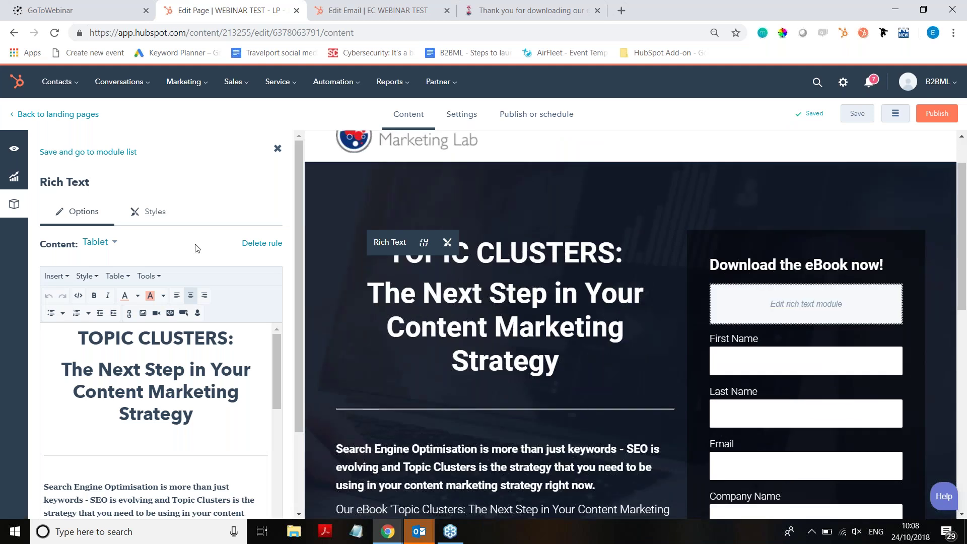
Step: Examine the Rich Text module's content versions and the options for managing its smart rules
scroll(196, 248, "down", 1)
left_click(99, 200)
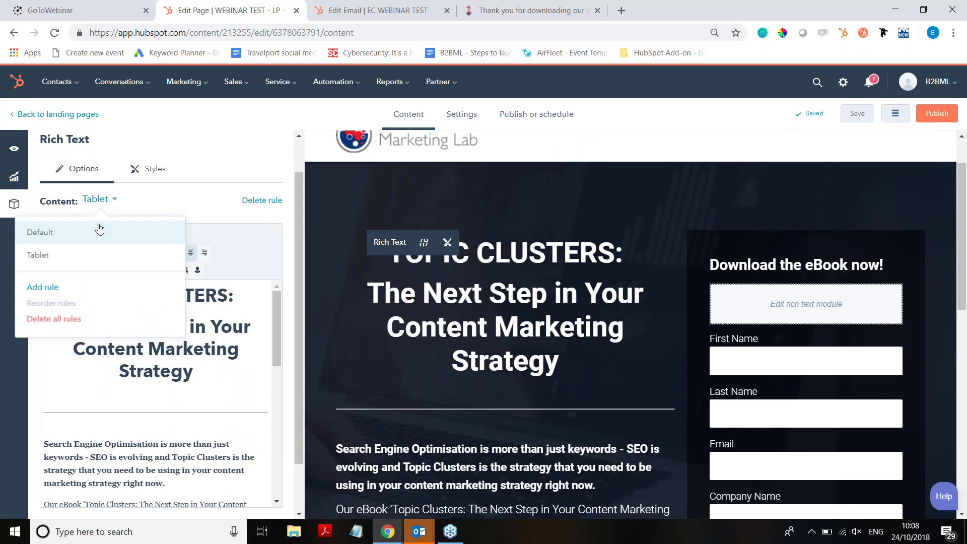
right_click(89, 255)
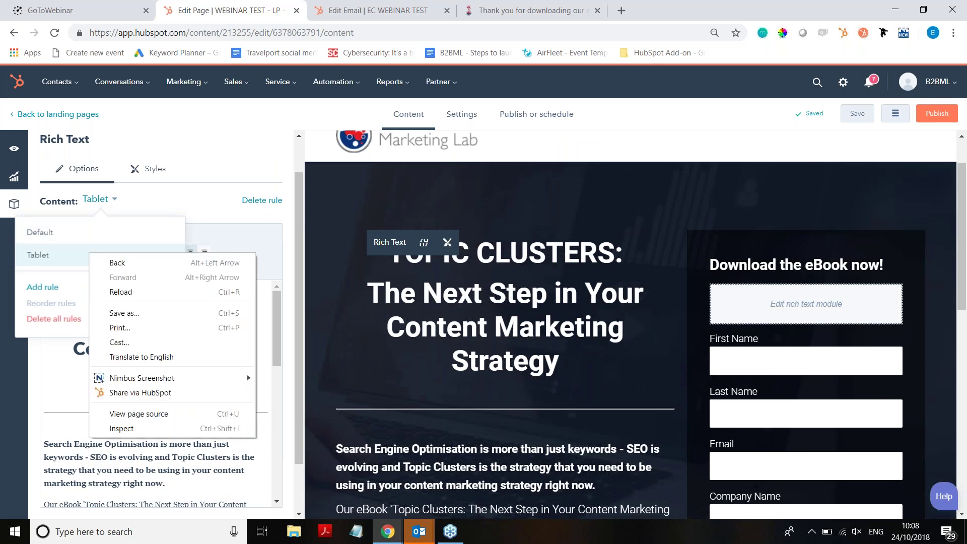
right_click(68, 326)
right_click(194, 386)
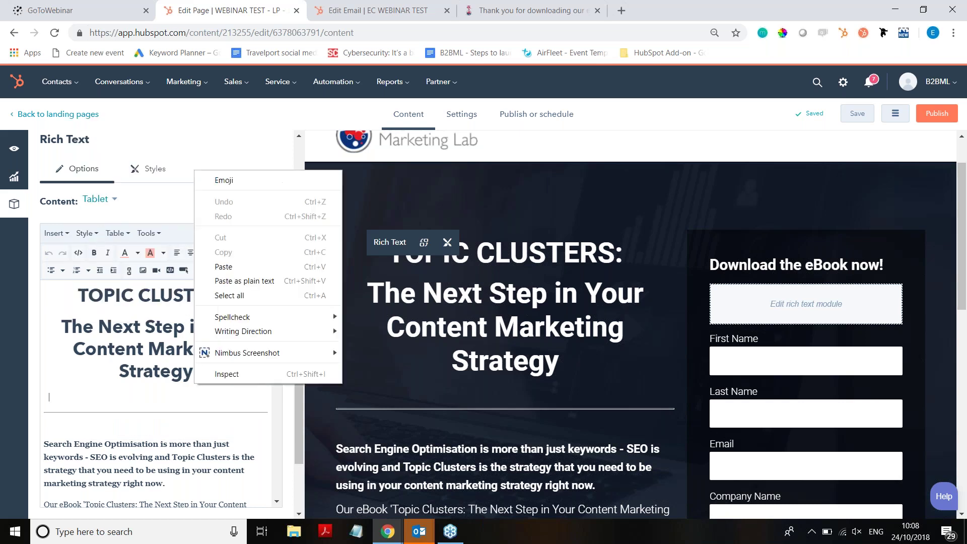
Step: In the Tablet version of the Rich Text module, delete the intro paragraph's ending from "with consideration for search engine optimisation" through "organic search traffic"
left_click(194, 387)
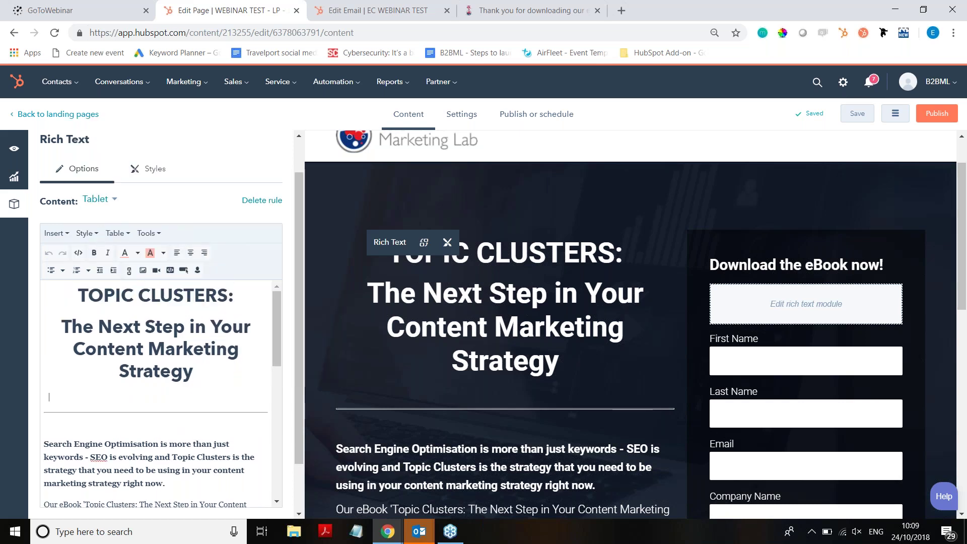
scroll(156, 393, "down", 2)
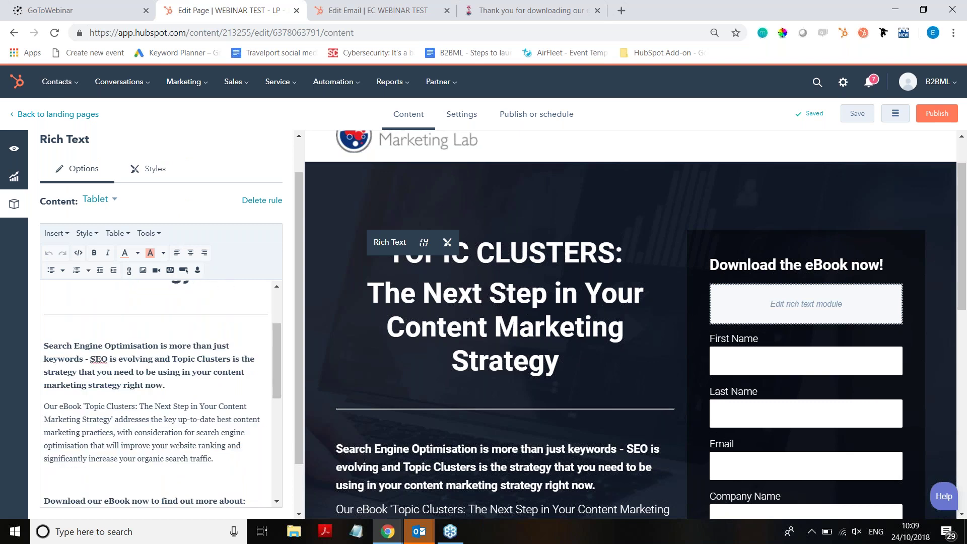
scroll(181, 355, "down", 2)
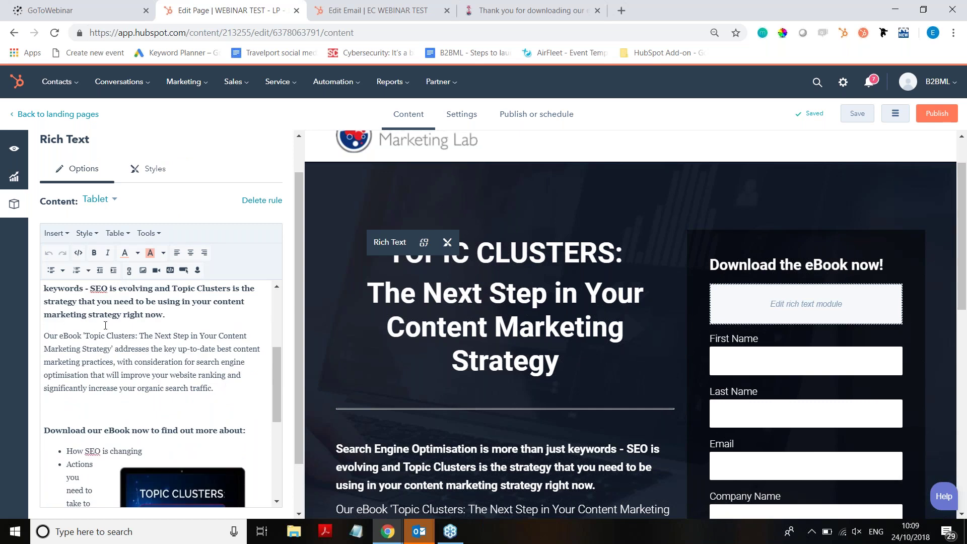
scroll(62, 328, "up", 1)
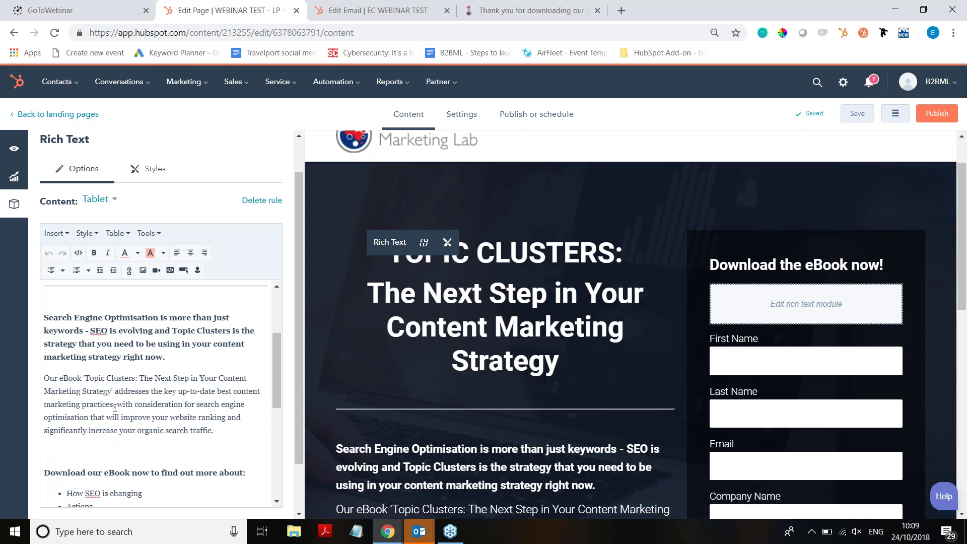
left_click_drag(114, 406, 254, 445)
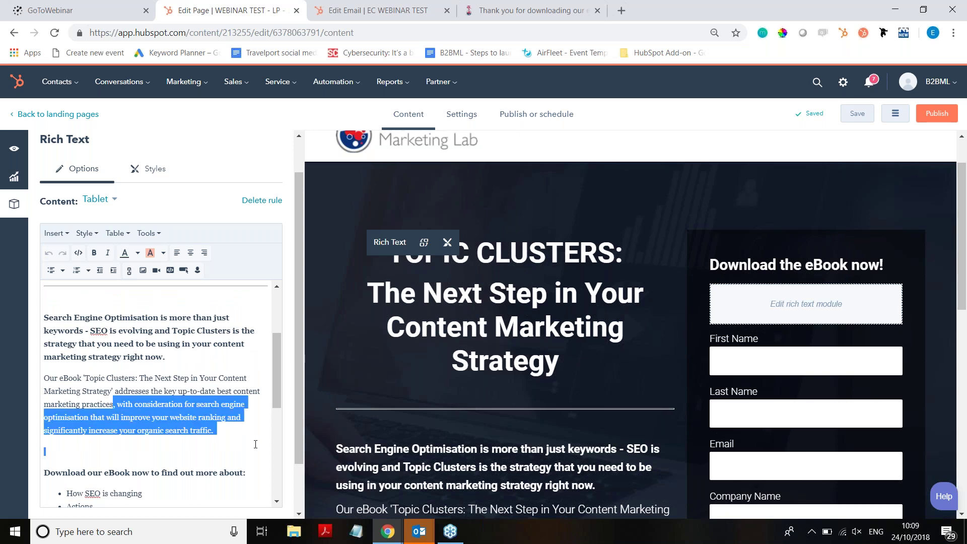
key("BackSpace")
Step: Remove the "...and much much more!" bullet from the Tablet version, then save the module and return to the module list
scroll(255, 444, "down", 5)
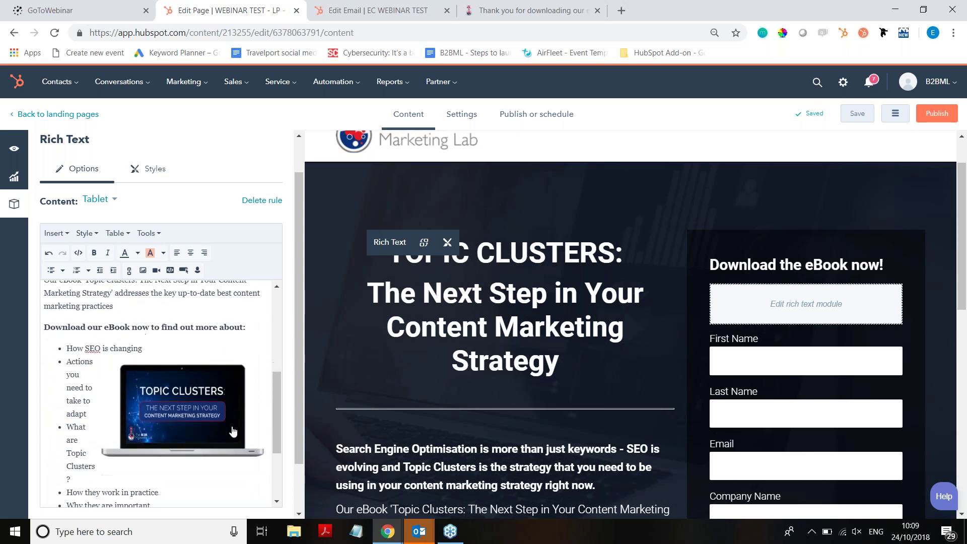
scroll(151, 403, "down", 1)
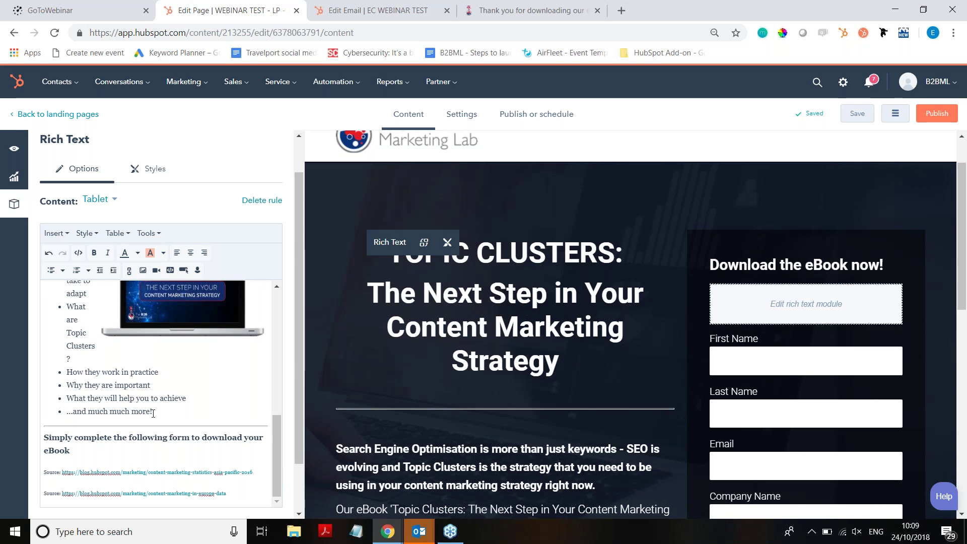
triple_click(121, 412)
key("BackSpace")
key("BackSpace")
key("BackSpace")
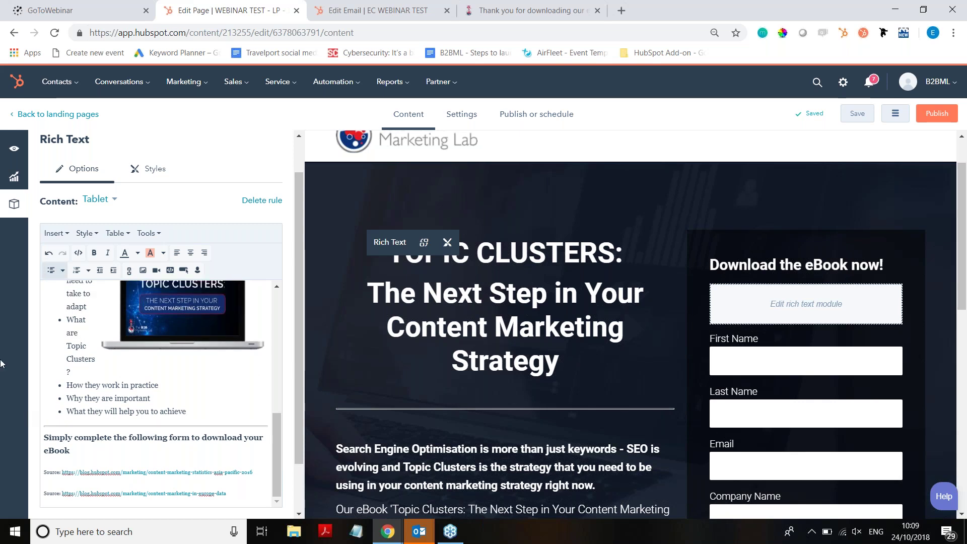
scroll(83, 498, "down", 2)
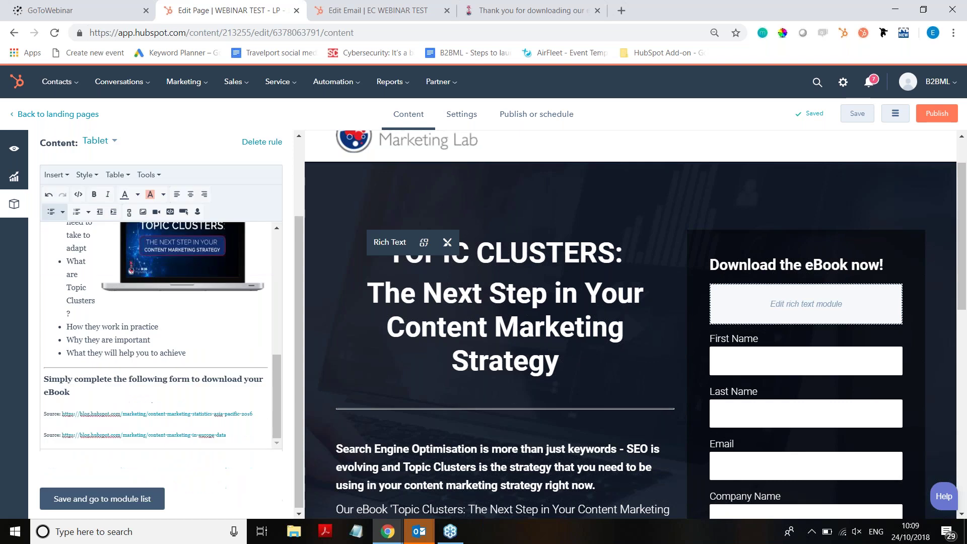
left_click(83, 501)
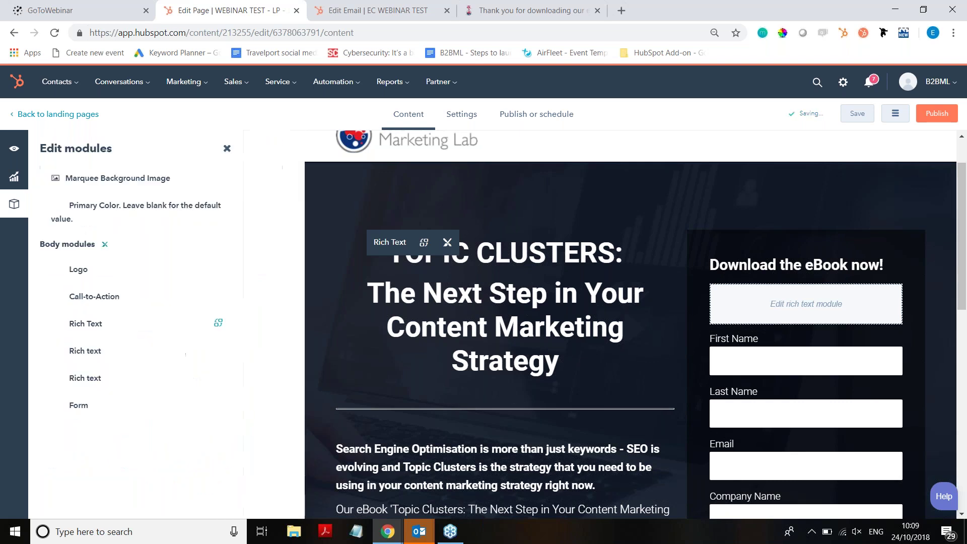
Step: Reopen the main Rich Text module's smart rules and display its Tablet content version
scroll(373, 387, "down", 1)
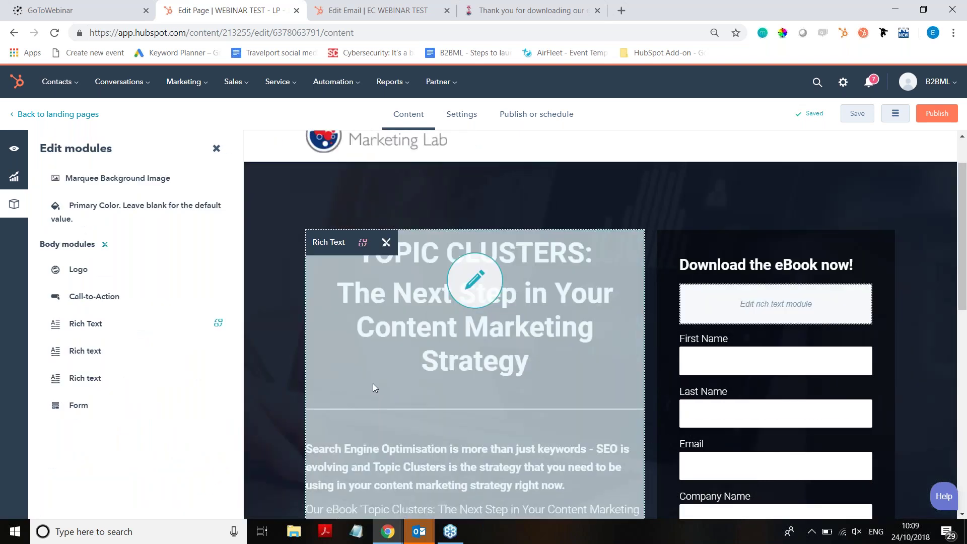
scroll(373, 385, "down", 3)
scroll(600, 325, "up", 4)
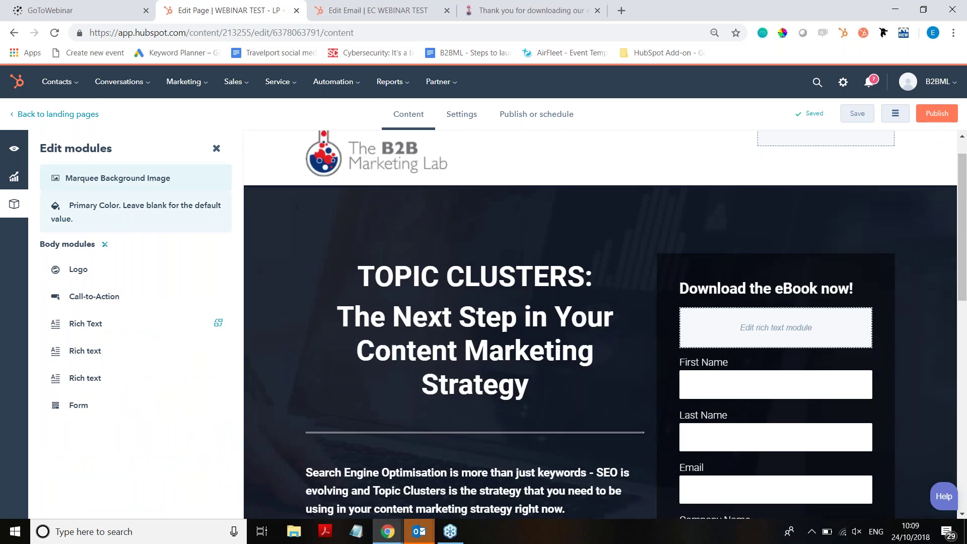
scroll(600, 325, "up", 1)
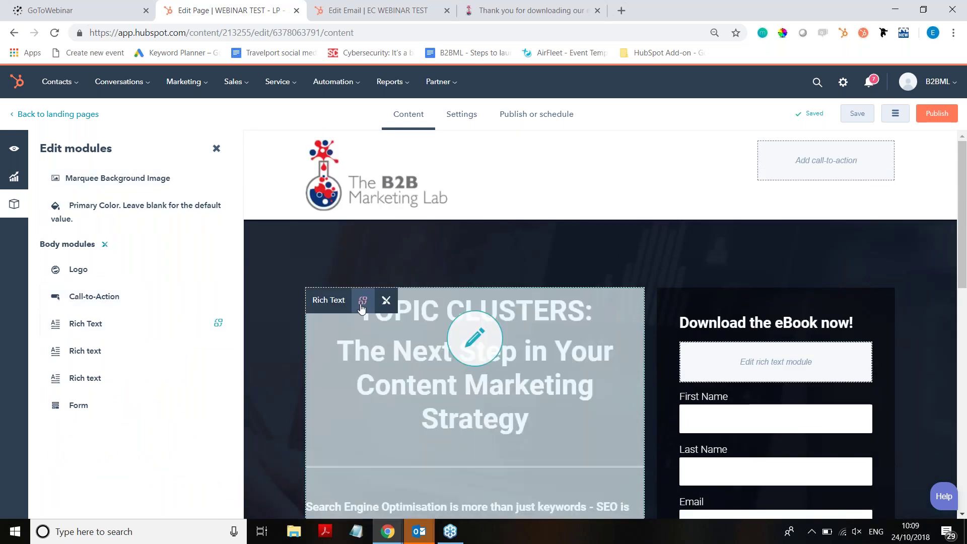
left_click(361, 307)
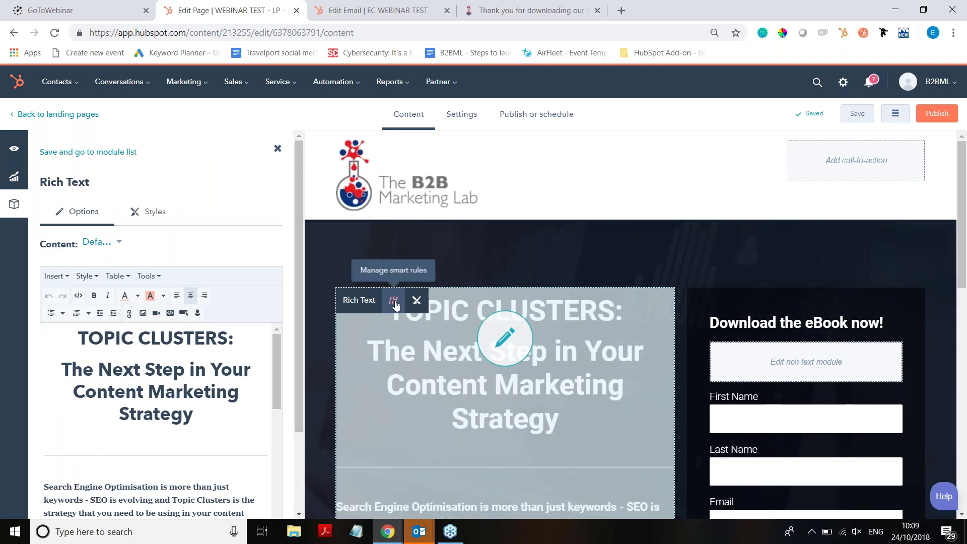
left_click(100, 244)
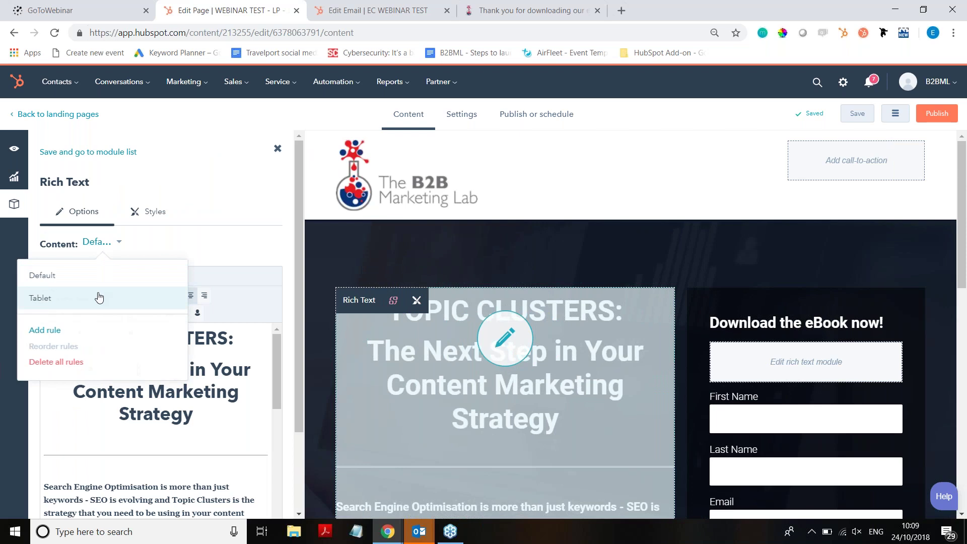
left_click(97, 298)
right_click(97, 297)
left_click(94, 295)
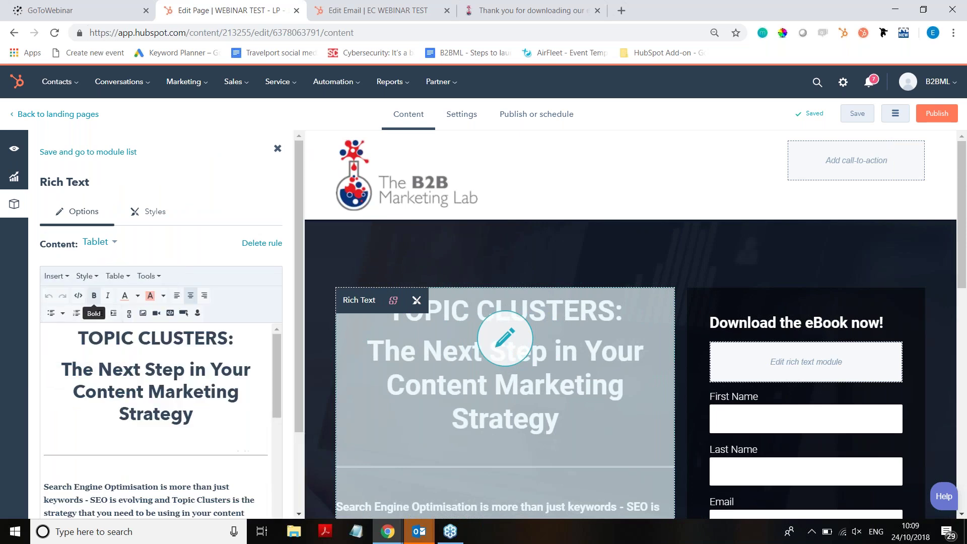
Step: Preview the landing page in portrait tablet layout, check the shortened paragraph and bullet list, and exit preview mode
left_click(14, 148)
left_click(92, 198)
right_click(91, 201)
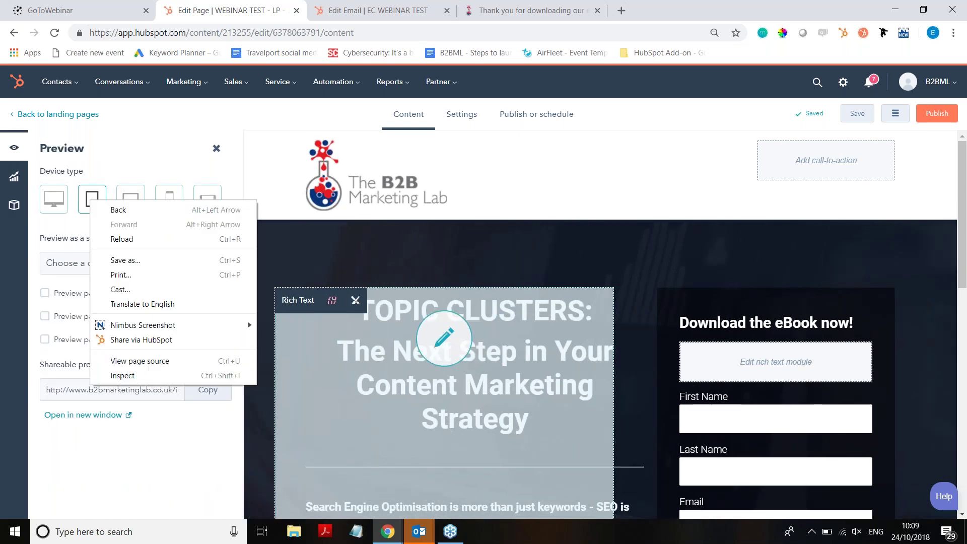
key("Escape")
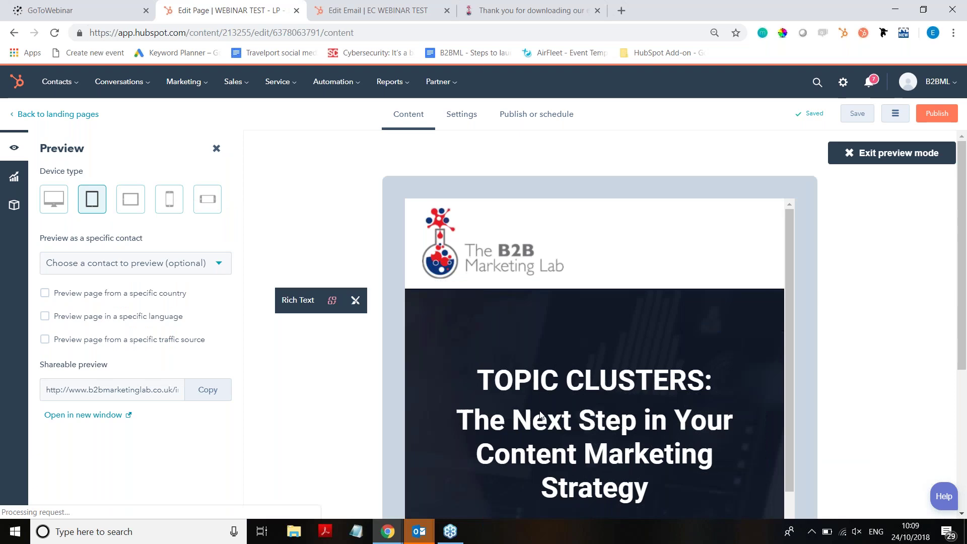
scroll(594, 352, "down", 1)
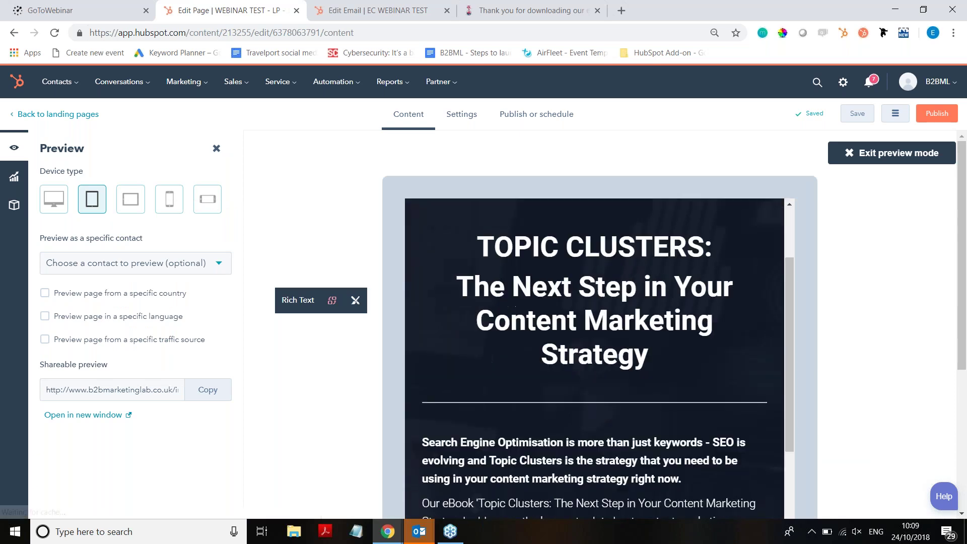
scroll(594, 352, "down", 4)
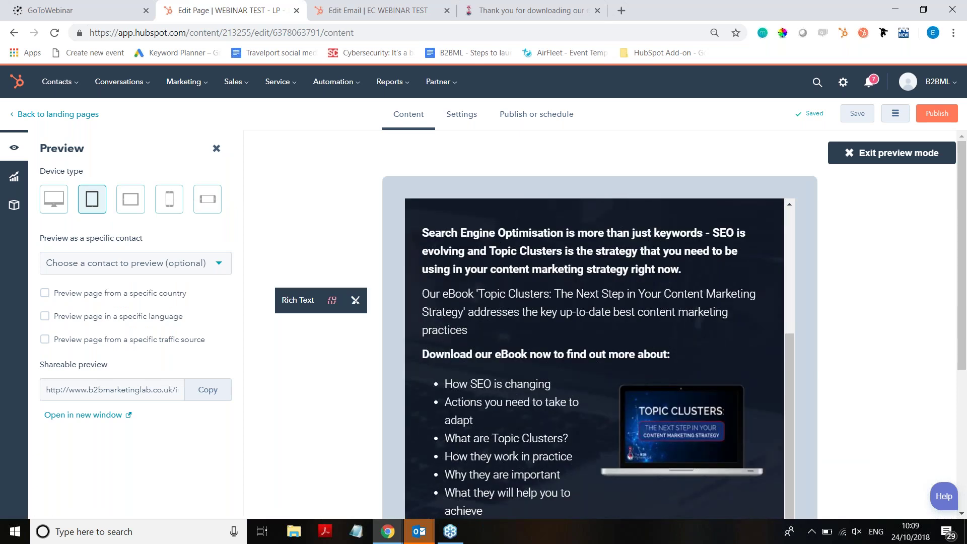
scroll(594, 353, "down", 2)
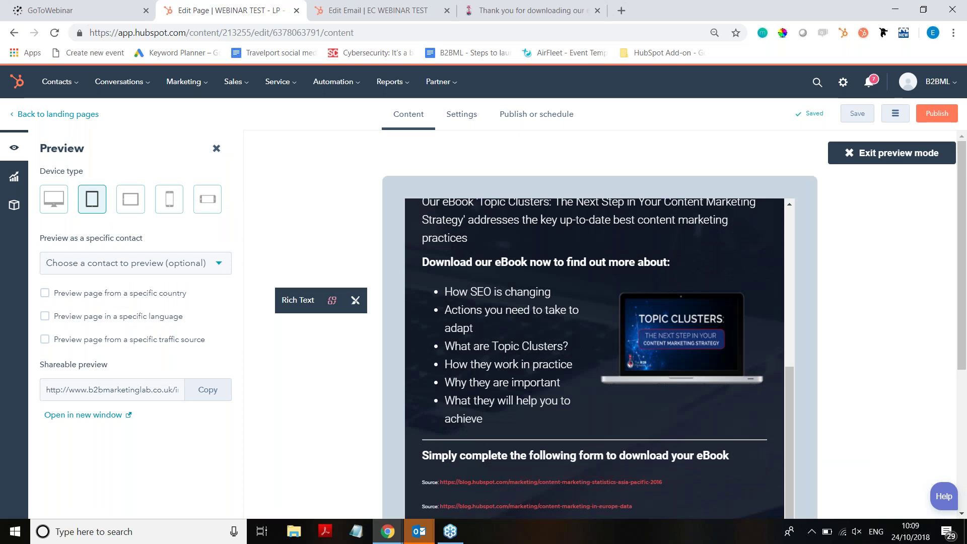
left_click(866, 160)
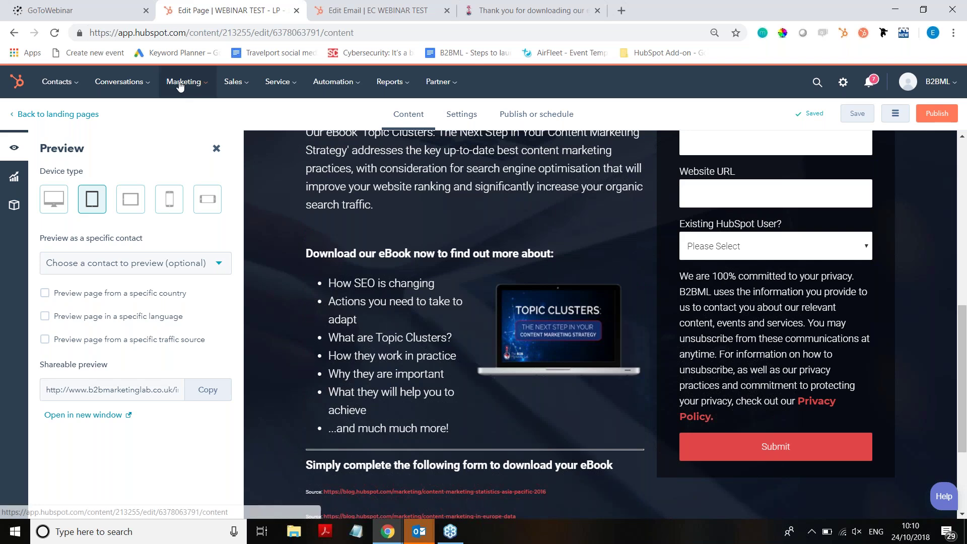
Step: Go to the landing pages overview and open its Analyze reports
left_click(180, 85)
mouse_move(179, 156)
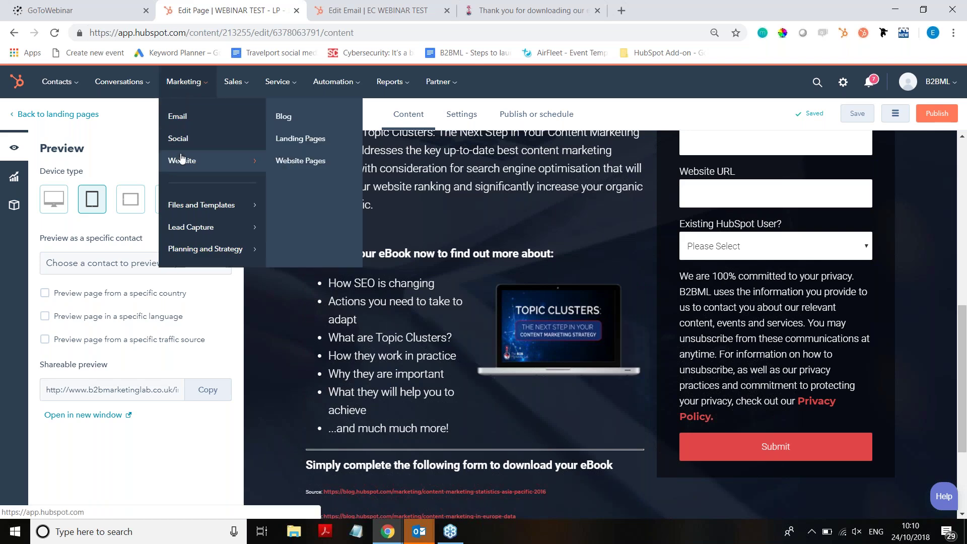
left_click(295, 141)
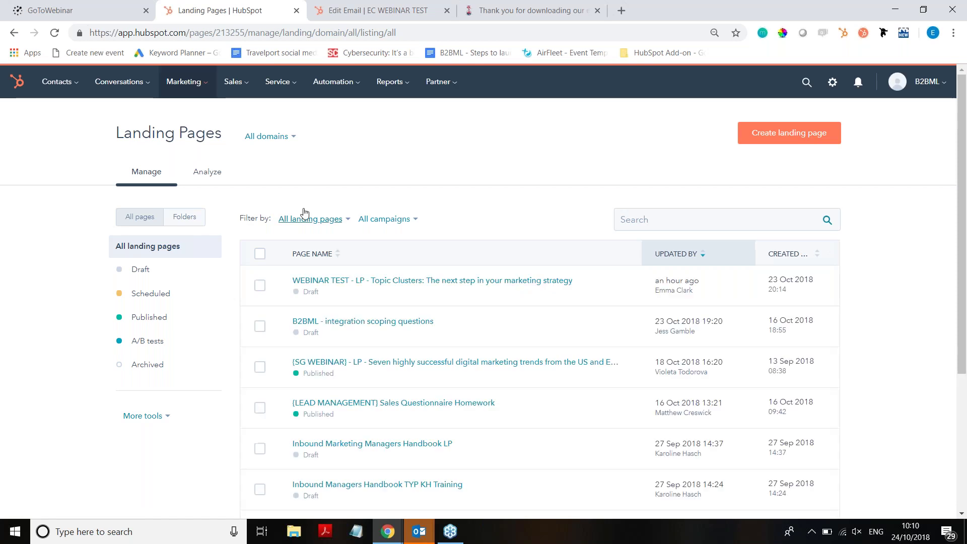
left_click(207, 171)
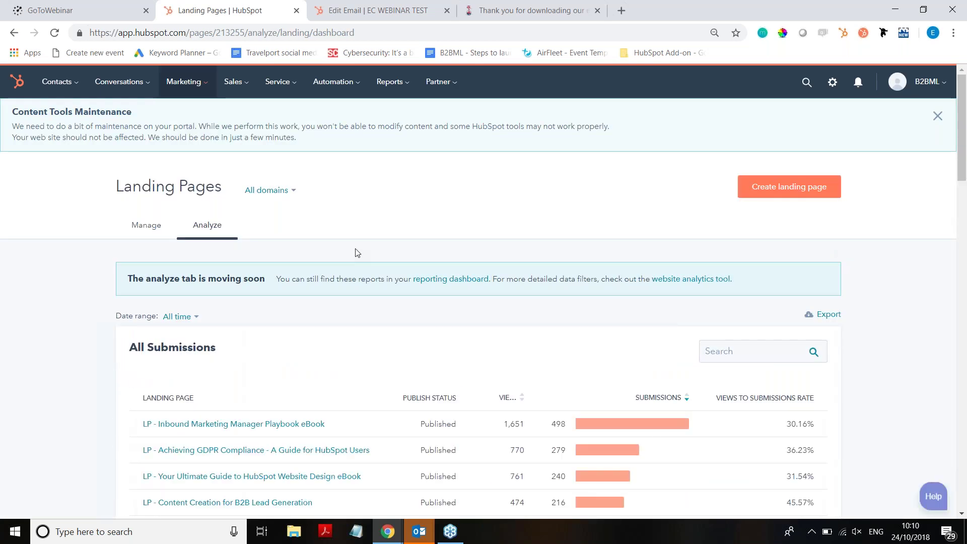
Step: Examine the All Submissions report for each landing page's views, submissions and views-to-submissions rate
scroll(355, 252, "down", 4)
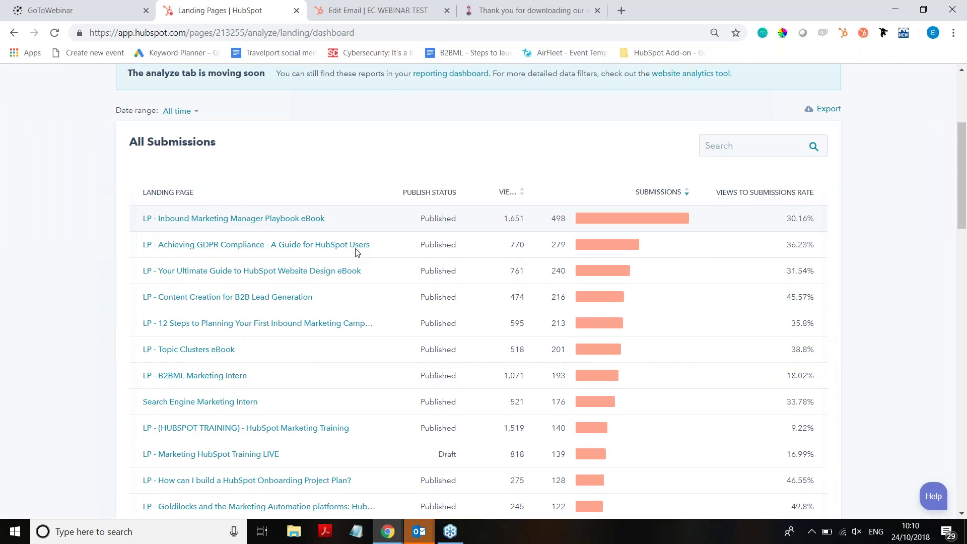
scroll(356, 252, "down", 1)
scroll(356, 247, "down", 1)
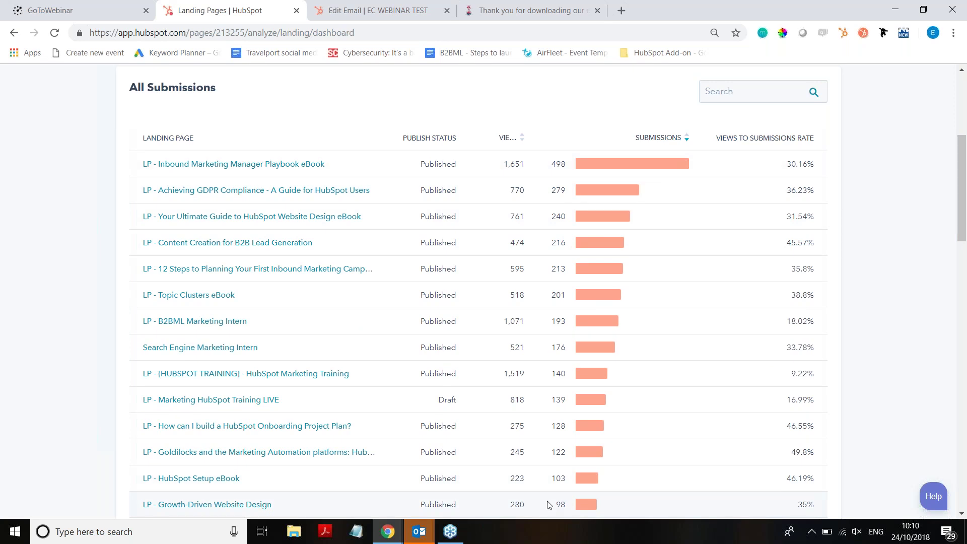
scroll(549, 505, "down", 1)
scroll(549, 505, "down", 2)
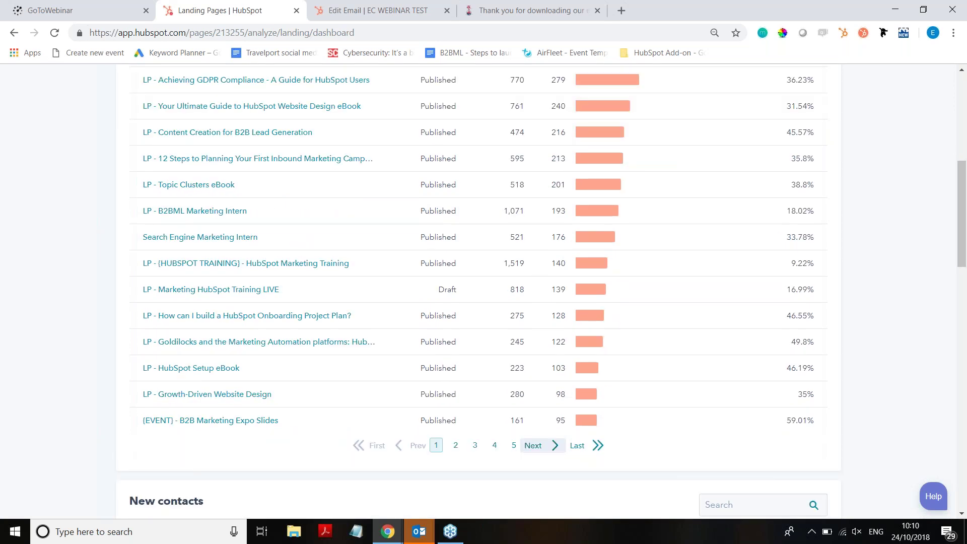
scroll(479, 292, "down", 2)
scroll(478, 292, "up", 8)
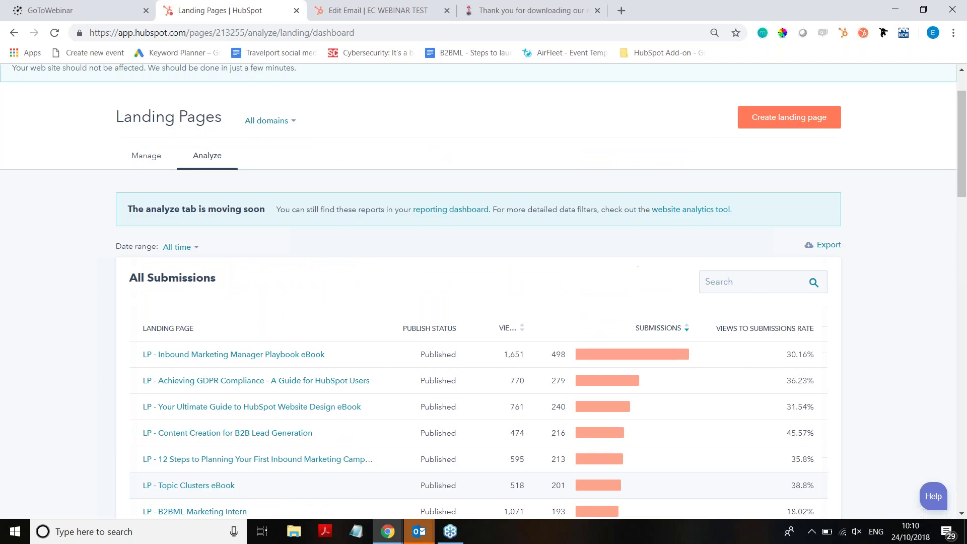
scroll(478, 292, "down", 2)
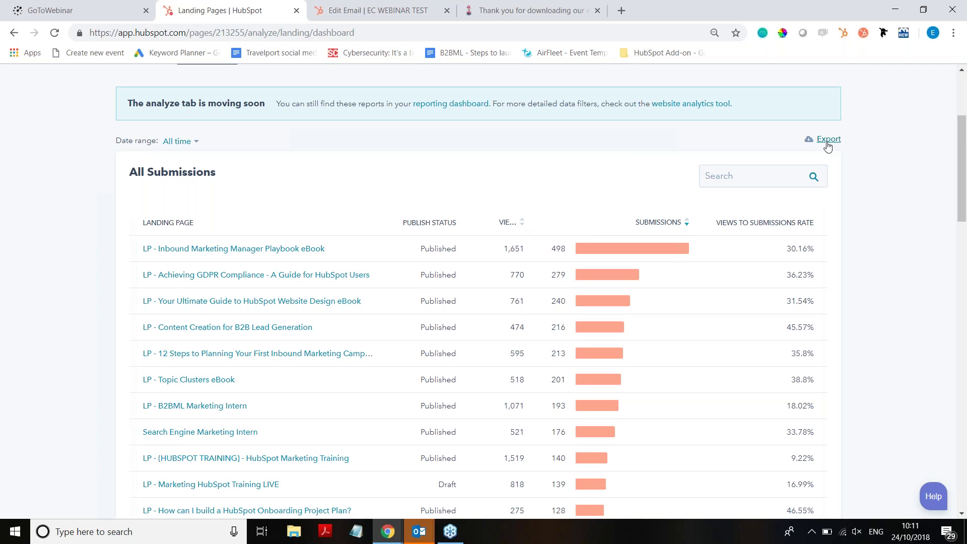
Step: Review the date range options available for the landing page reports and close the list
scroll(202, 130, "down", 1)
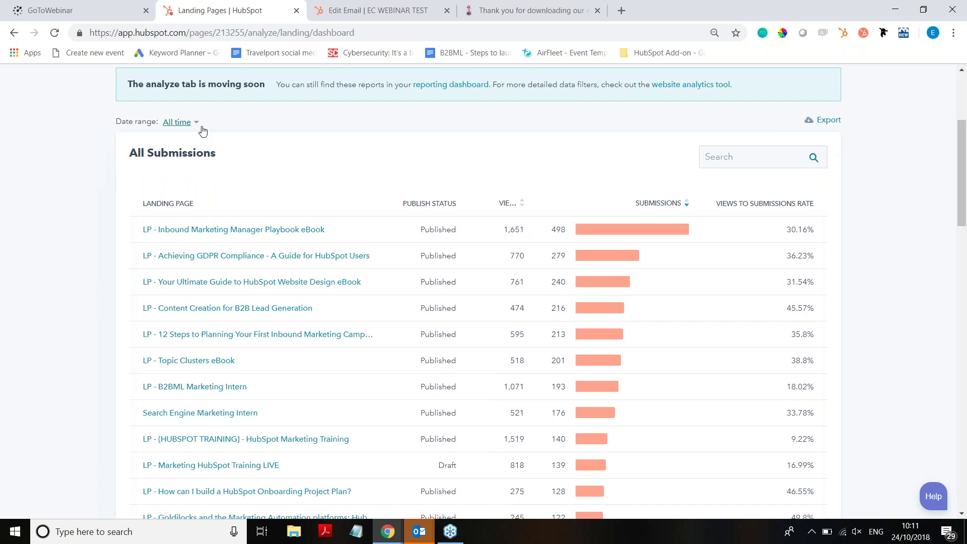
left_click(201, 126)
left_click(201, 129)
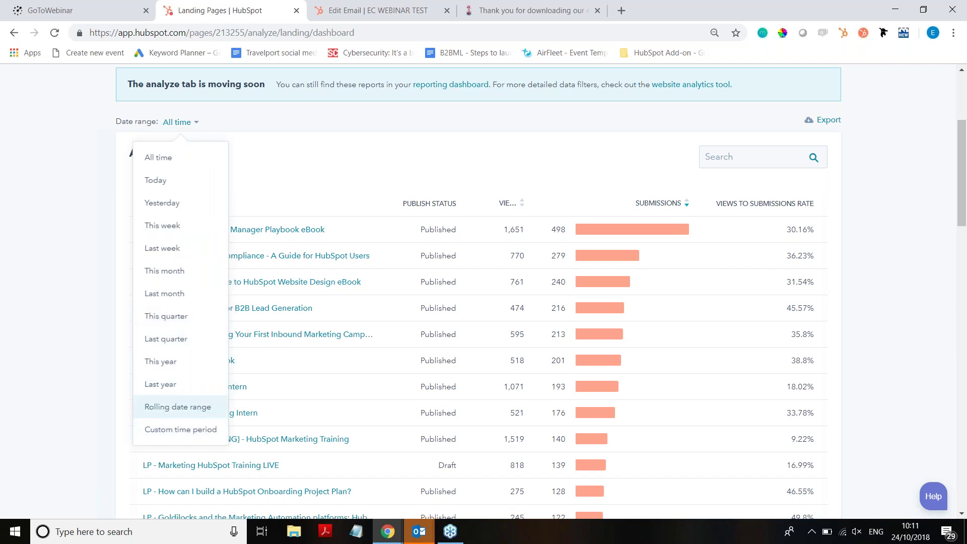
left_click(300, 182)
Step: Examine the New contacts and Customers reports for each landing page's conversion figures
scroll(300, 182, "down", 10)
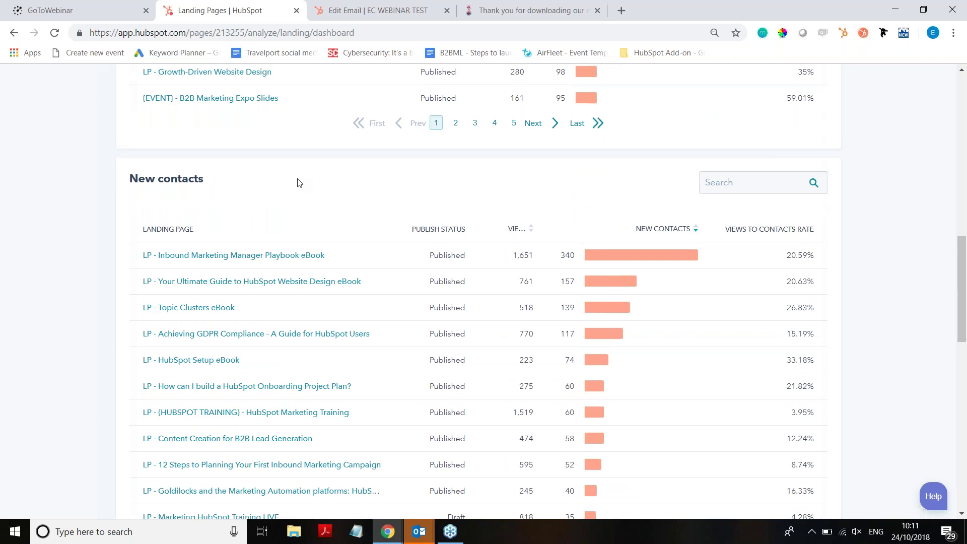
scroll(297, 182, "down", 2)
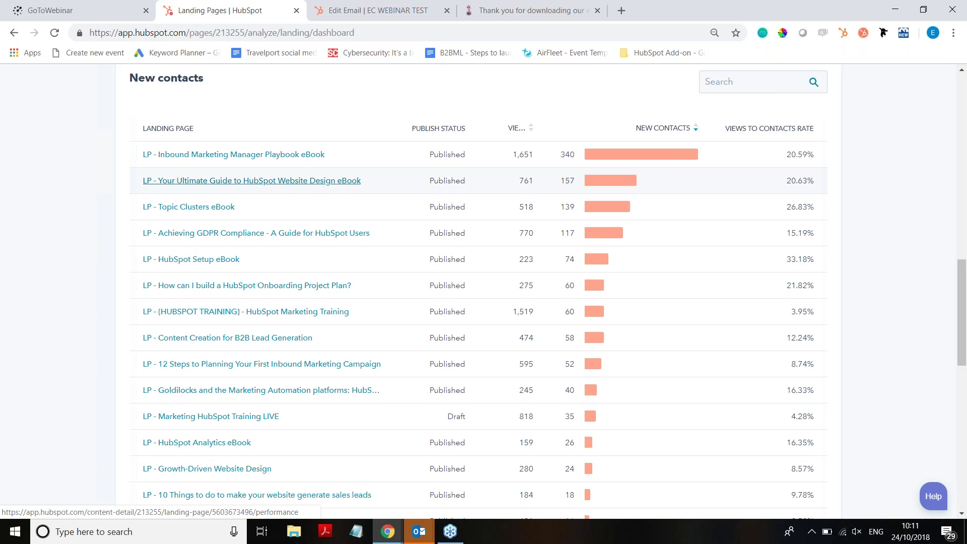
scroll(251, 178, "down", 9)
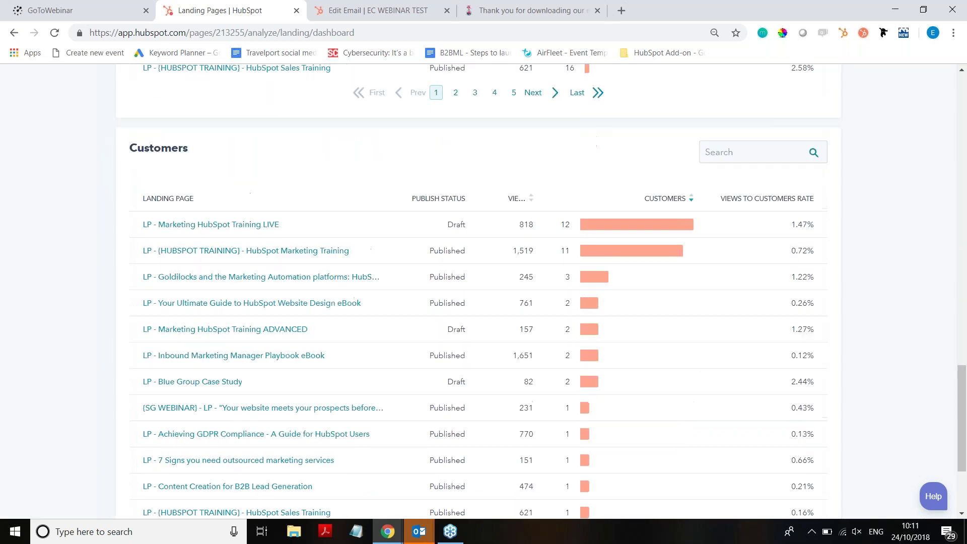
scroll(252, 189, "down", 1)
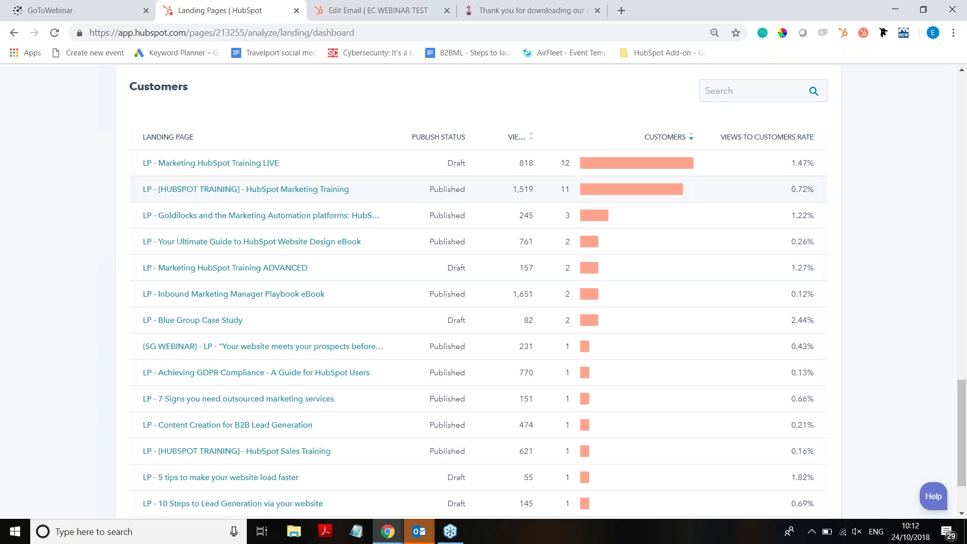
scroll(478, 302, "down", 1)
scroll(227, 207, "down", 1)
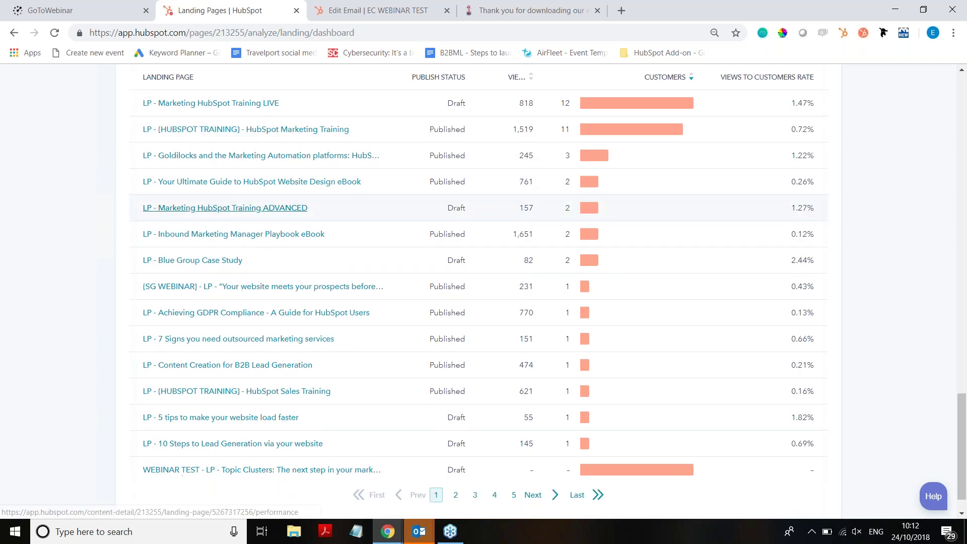